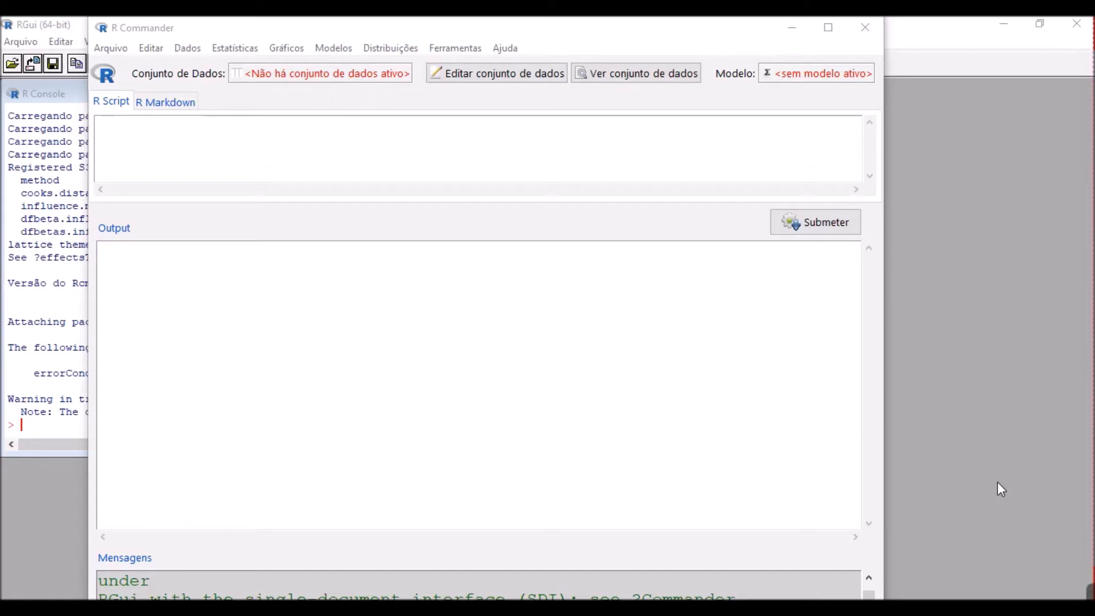
- Load the data set file Empresas1_fatores_ordenados from the Videos folder
{"action": "left_click", "coordinate": [188, 50]}
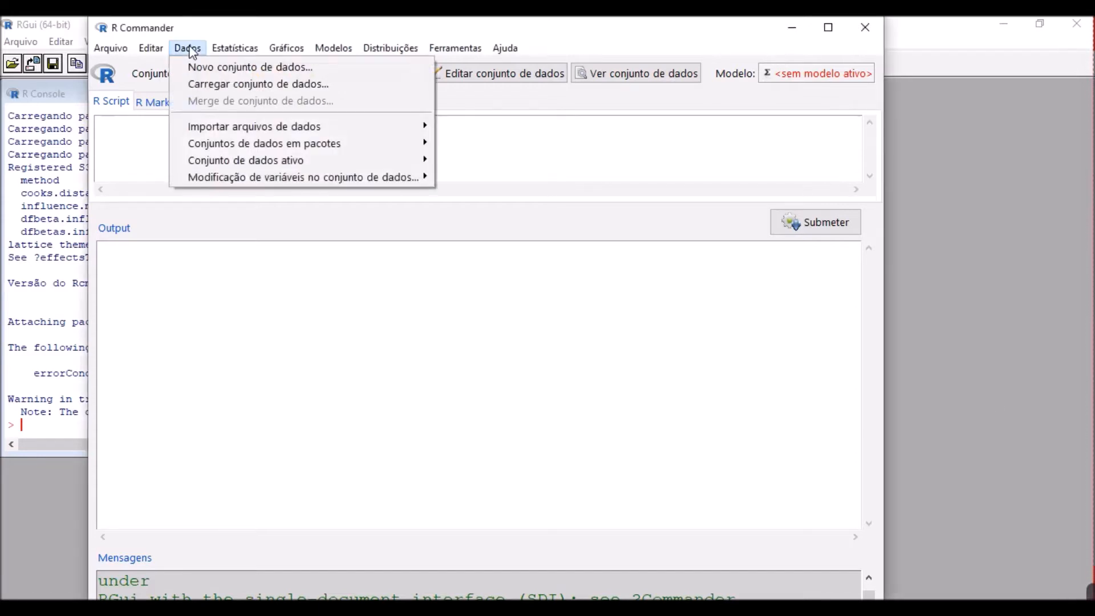
{"action": "left_click", "coordinate": [221, 84]}
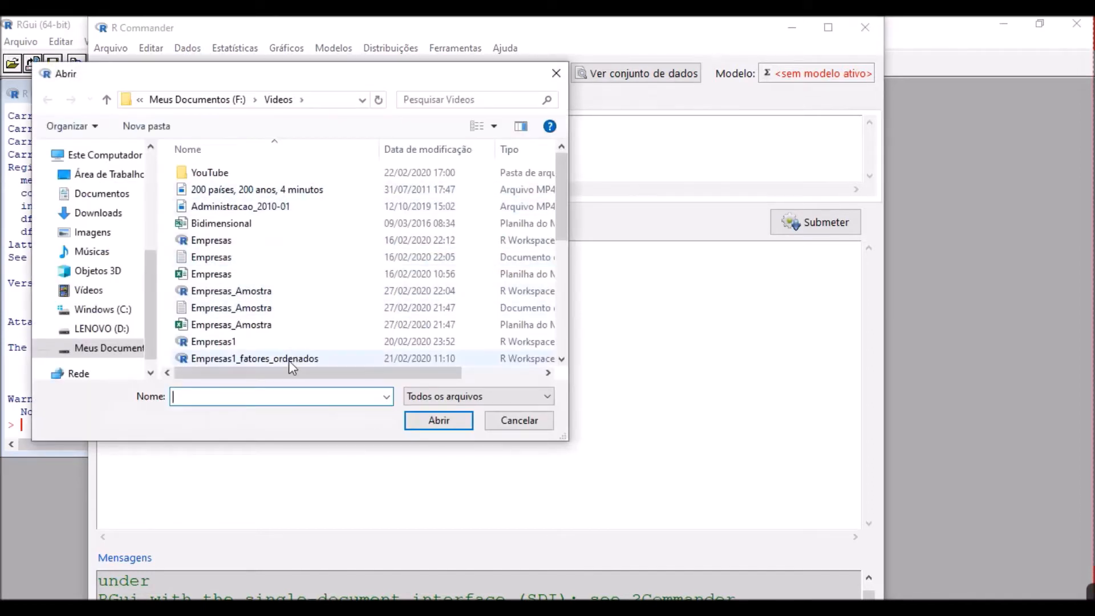
{"action": "left_click", "coordinate": [286, 356]}
{"action": "scroll", "coordinate": [335, 349], "scroll_direction": "down", "scroll_amount": 1}
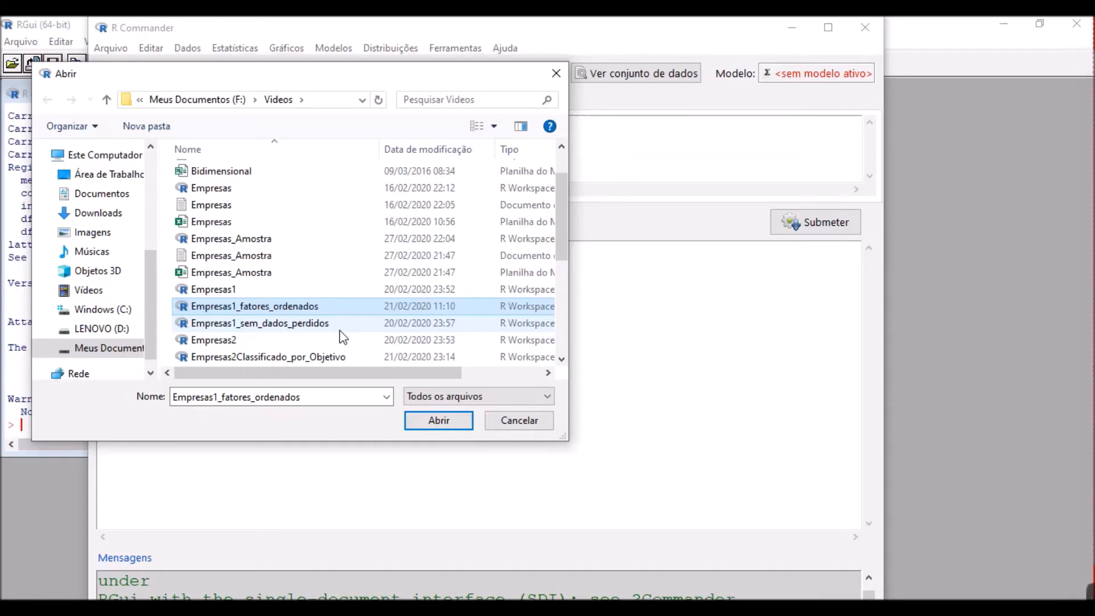
{"action": "left_click", "coordinate": [454, 425]}
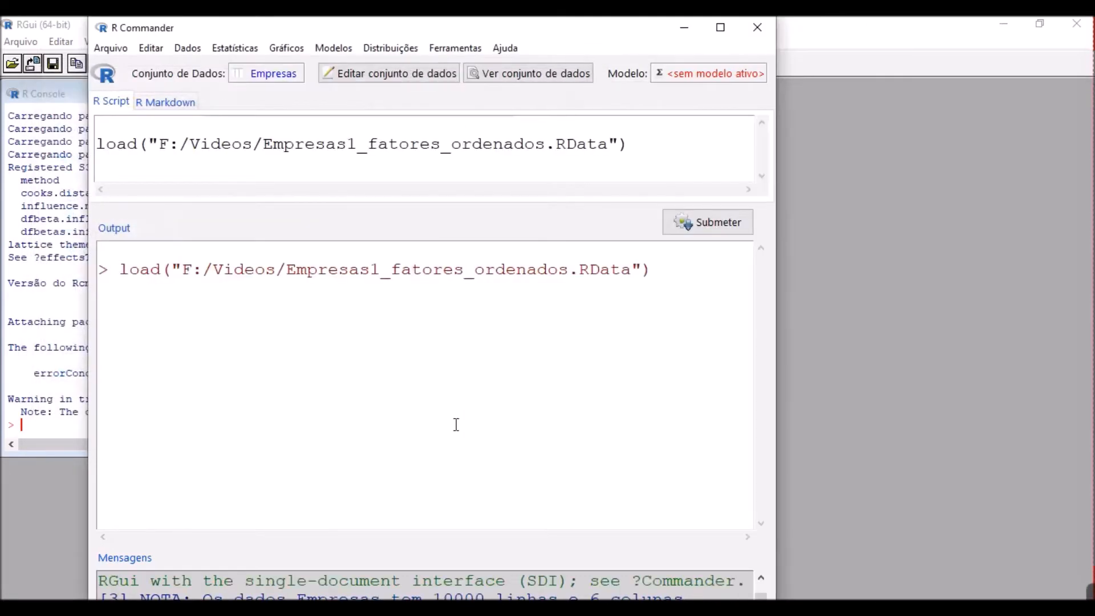
- View the Empresas data set in a widened window through to the Número column, and minimize the viewer
{"action": "left_click", "coordinate": [521, 78]}
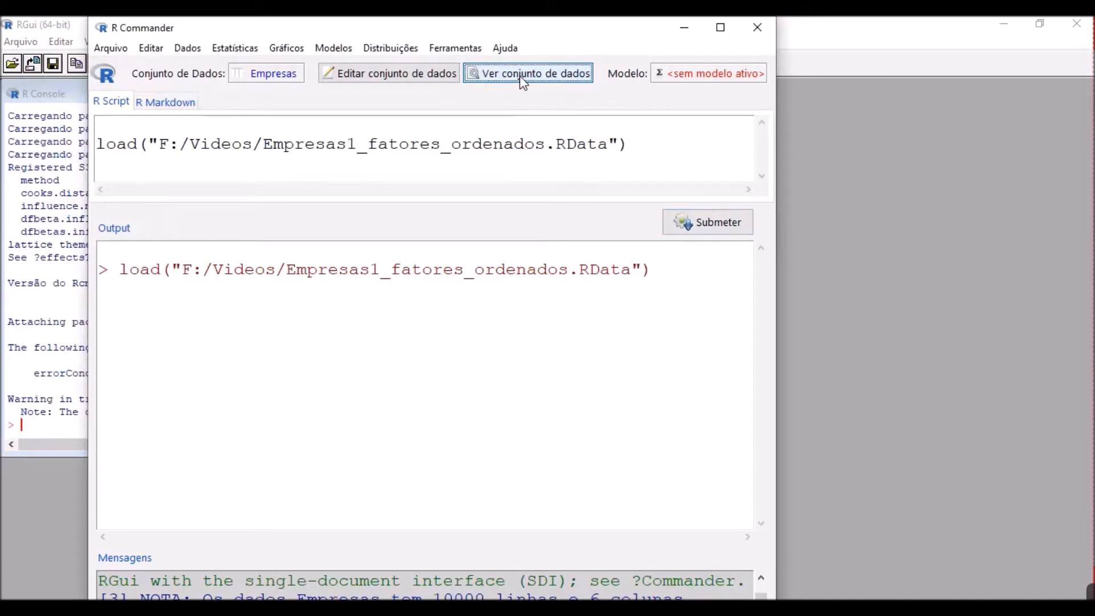
{"action": "left_click_drag", "start_coordinate": [959, 74], "coordinate": [254, 57]}
{"action": "left_click_drag", "start_coordinate": [896, 73], "coordinate": [137, 79]}
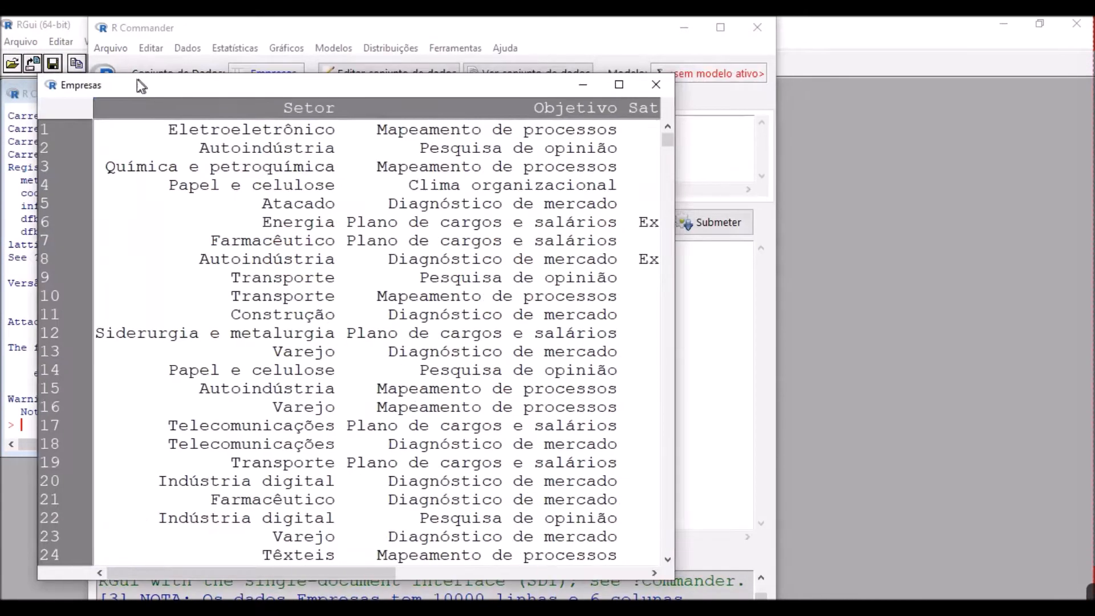
{"action": "left_click_drag", "start_coordinate": [662, 322], "coordinate": [1074, 343]}
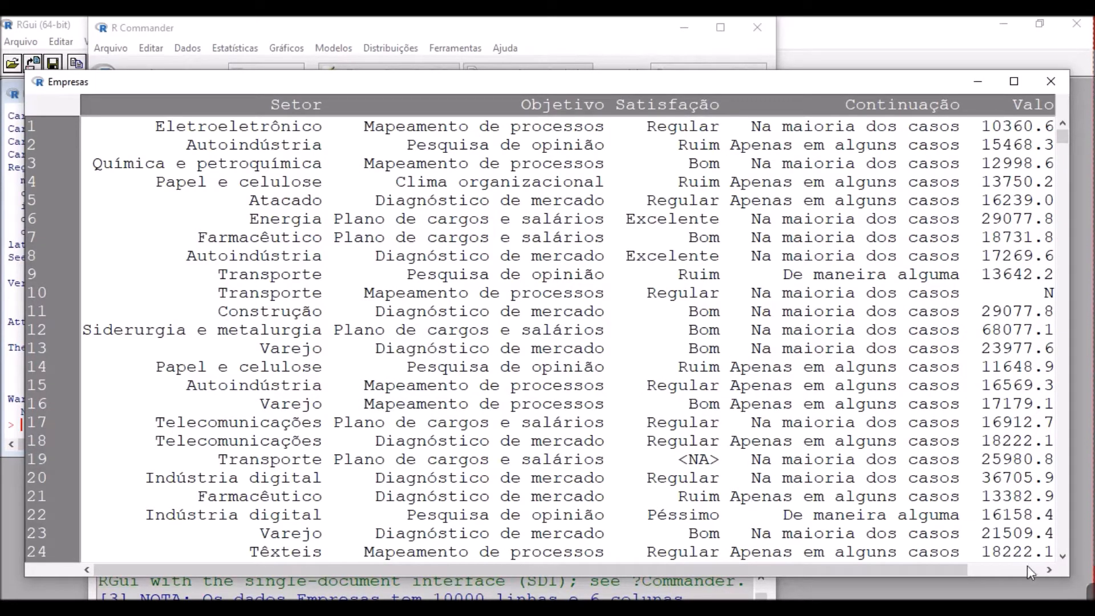
{"action": "left_click", "coordinate": [1052, 569]}
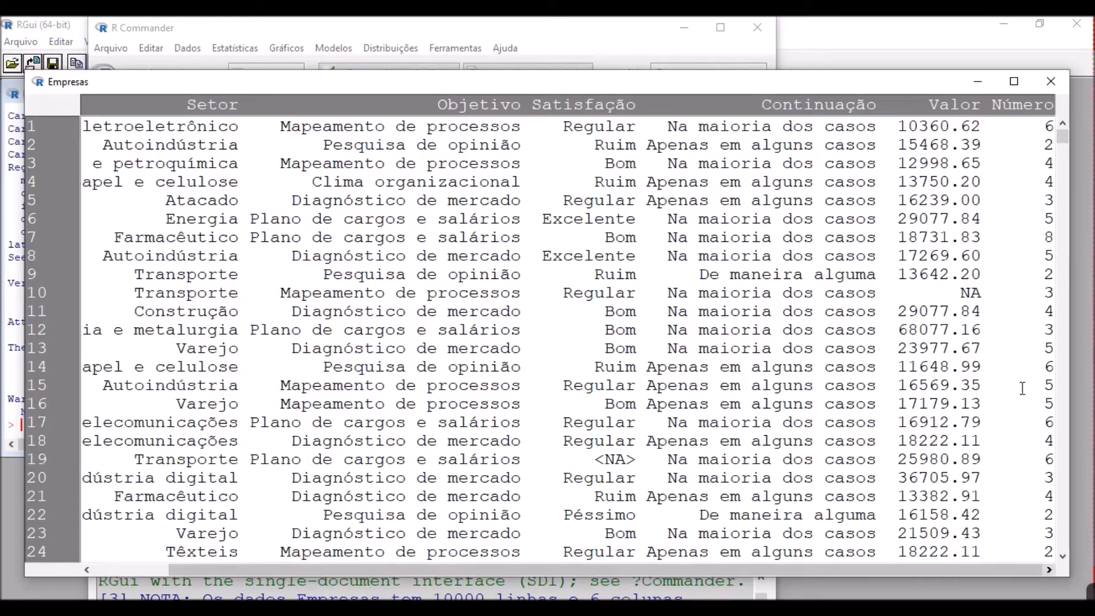
{"action": "left_click", "coordinate": [974, 82]}
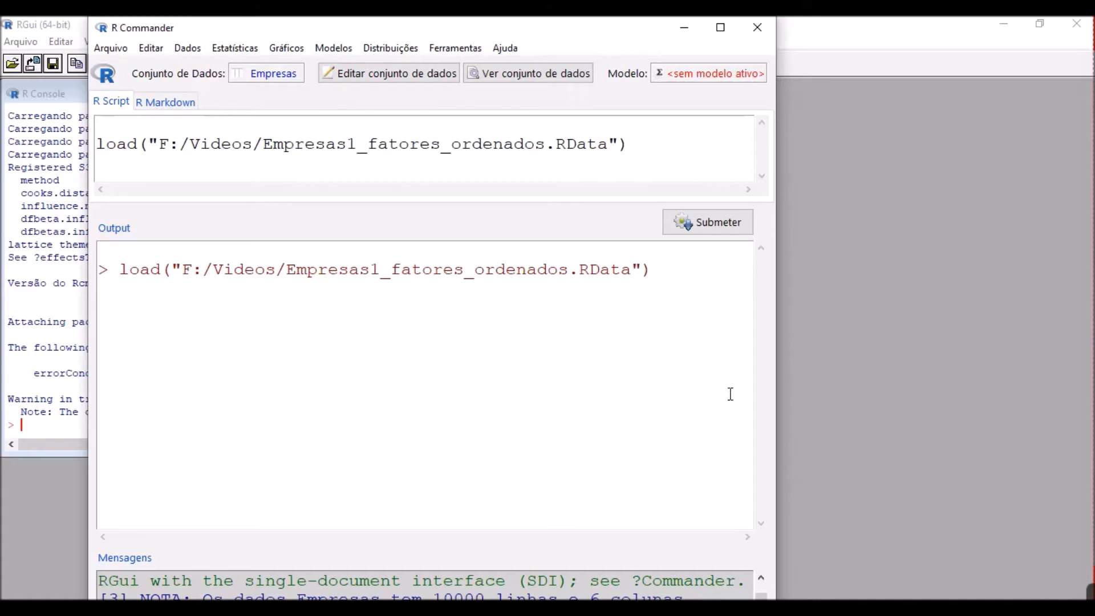
- Create a multi-way contingency table with Objetivo as row, Satisfação as column and Setor as control variable, using row percentages
{"action": "left_click", "coordinate": [237, 50]}
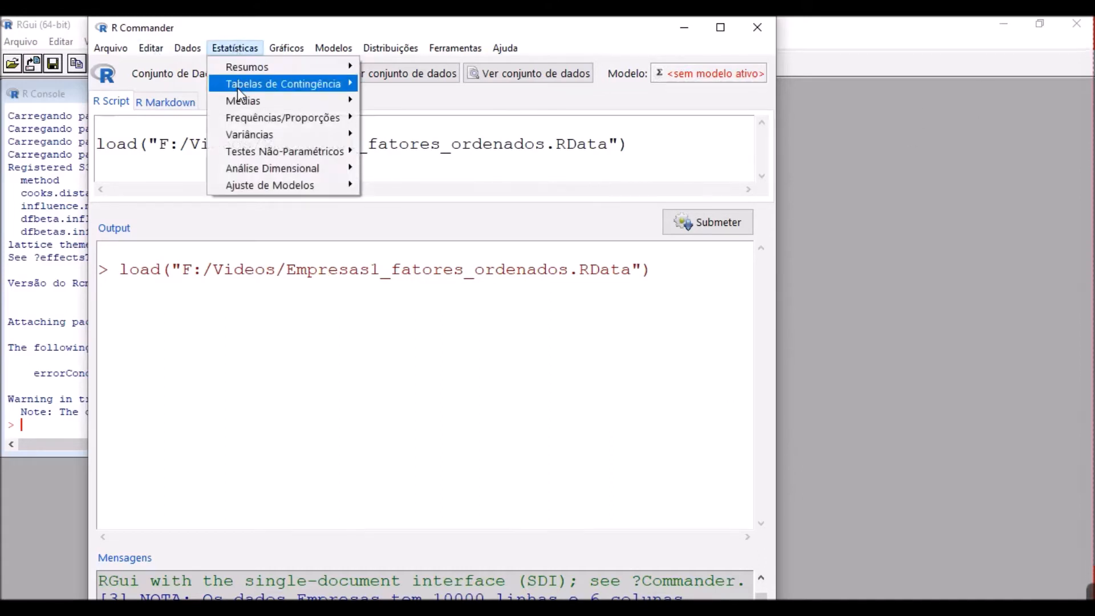
{"action": "mouse_move", "coordinate": [237, 88]}
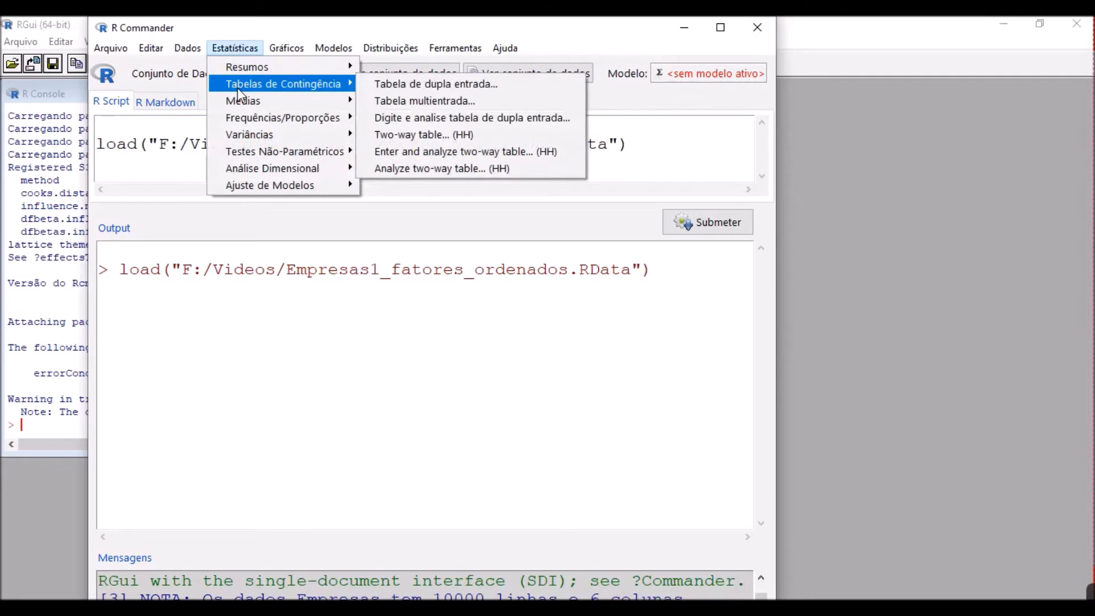
{"action": "left_click", "coordinate": [431, 105]}
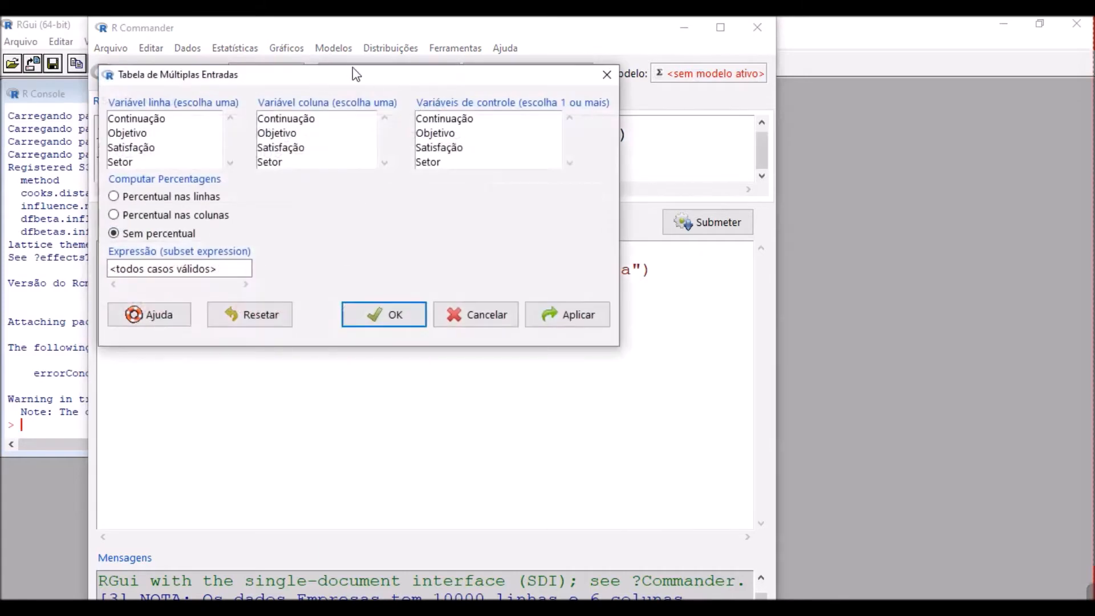
{"action": "left_click_drag", "start_coordinate": [352, 68], "coordinate": [475, 137]}
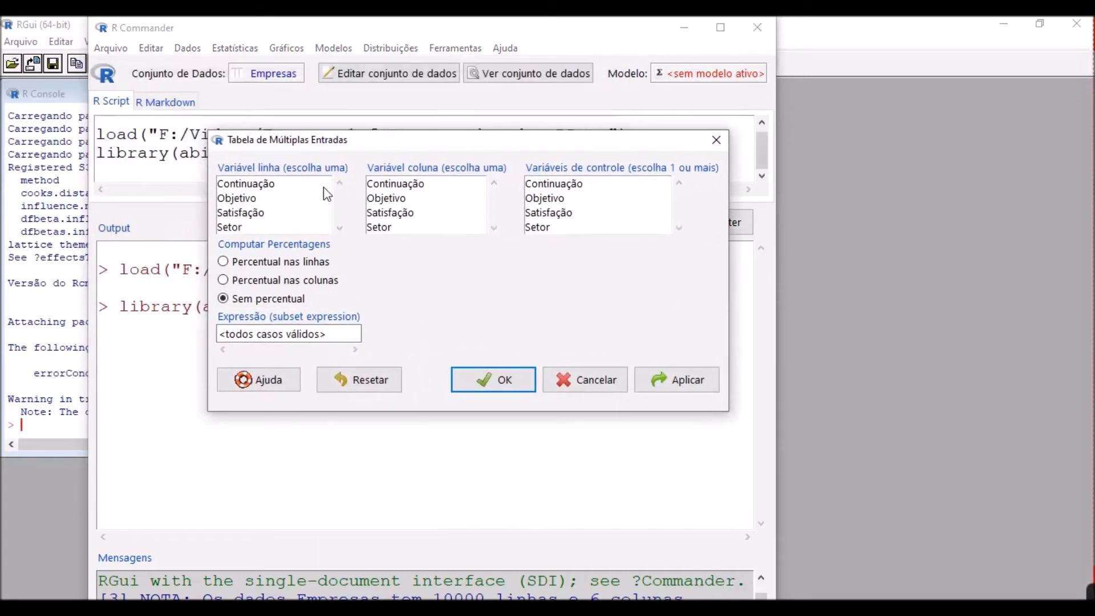
{"action": "left_click", "coordinate": [248, 199]}
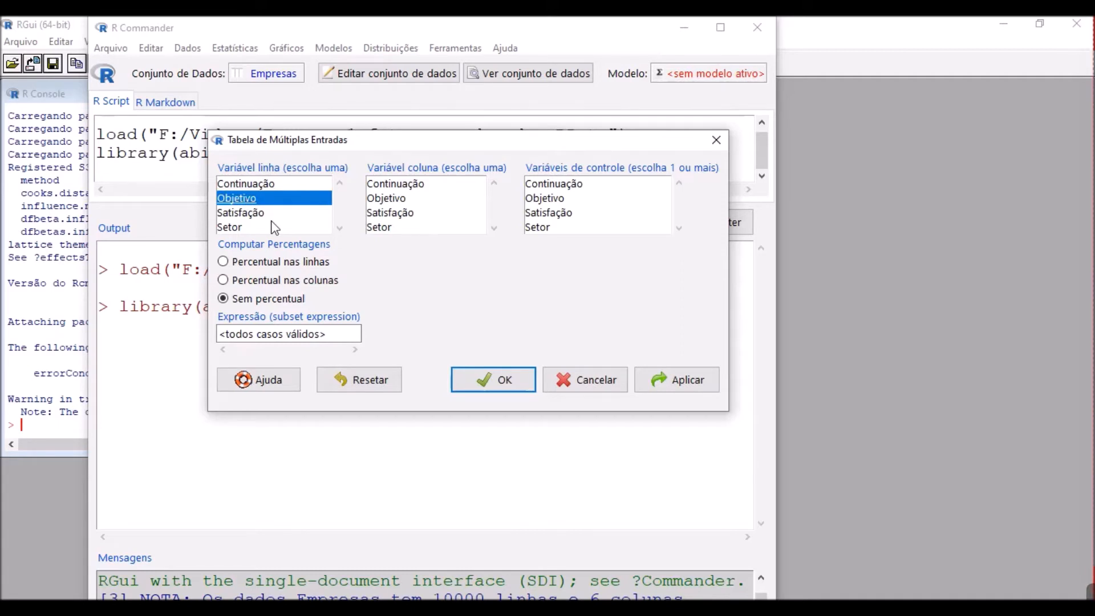
{"action": "left_click", "coordinate": [411, 213]}
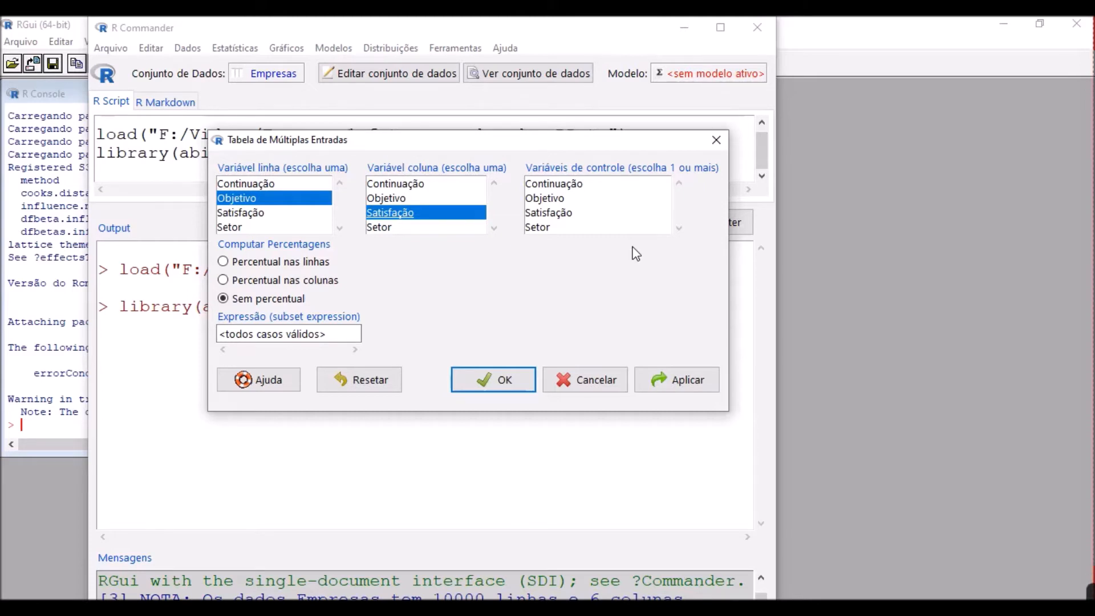
{"action": "left_click", "coordinate": [539, 227]}
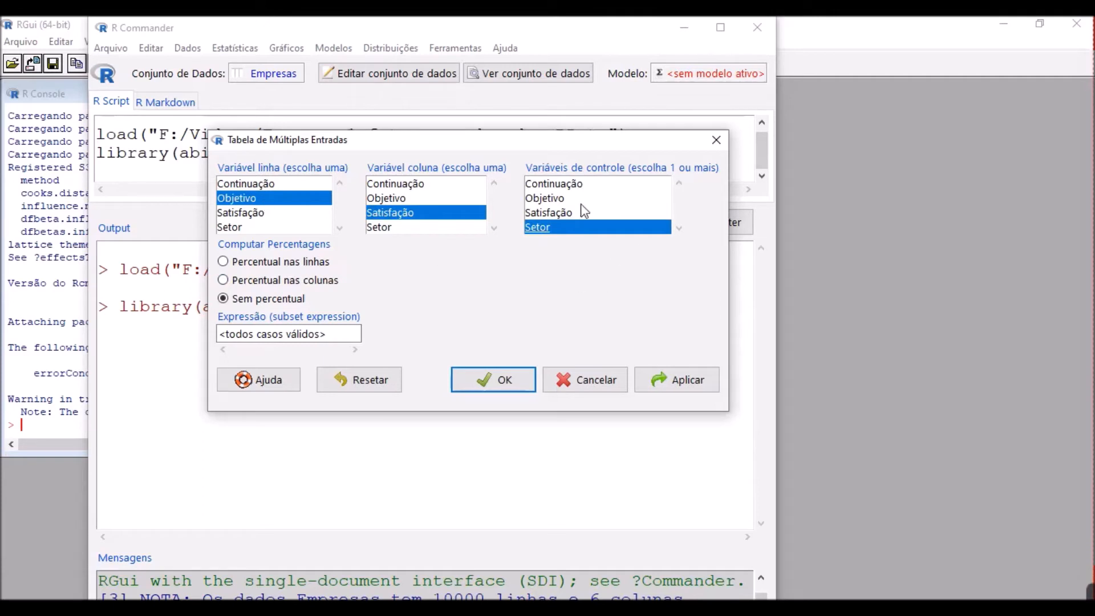
{"action": "left_click", "coordinate": [263, 264]}
{"action": "left_click", "coordinate": [506, 384]}
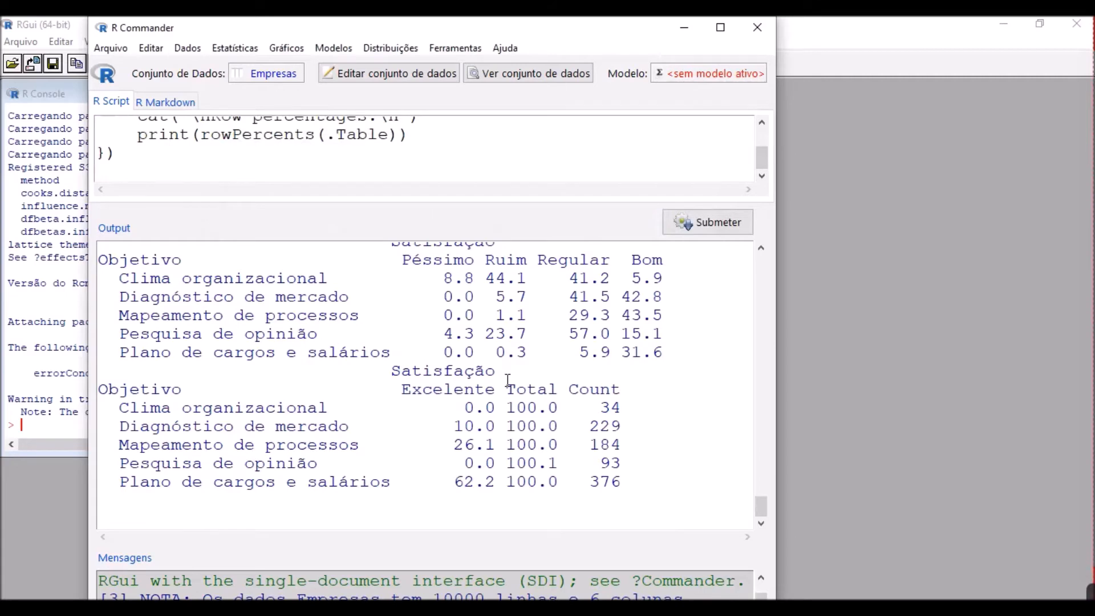
- Review the generated script that builds the Objetivo, Satisfação and Setor table and prints its frequencies and row percentages
{"action": "scroll", "coordinate": [343, 163], "scroll_direction": "up", "scroll_amount": 6}
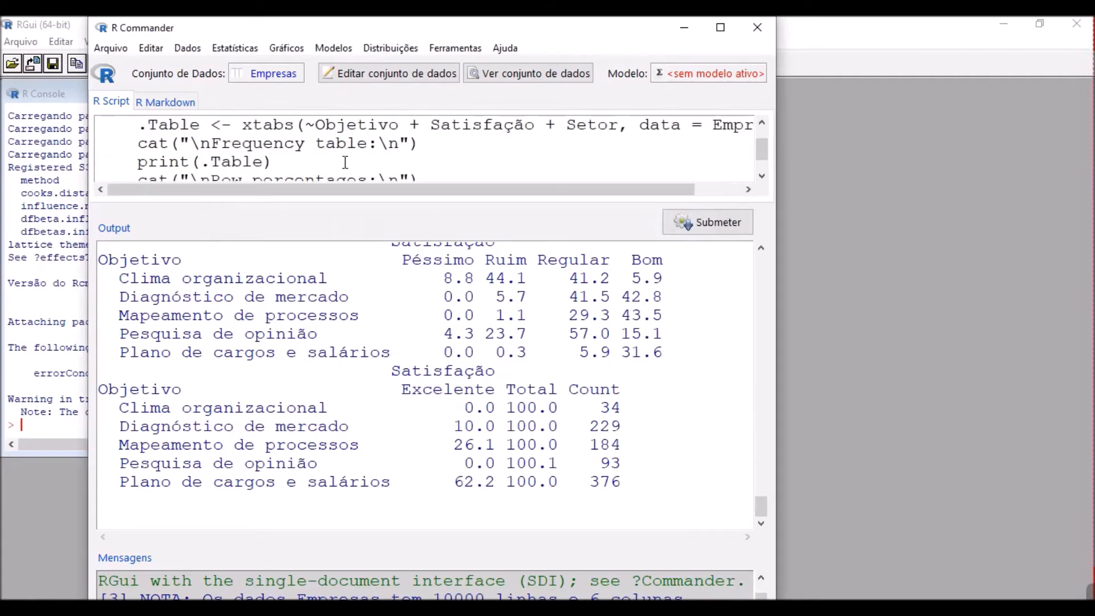
{"action": "scroll", "coordinate": [345, 163], "scroll_direction": "up", "scroll_amount": 2}
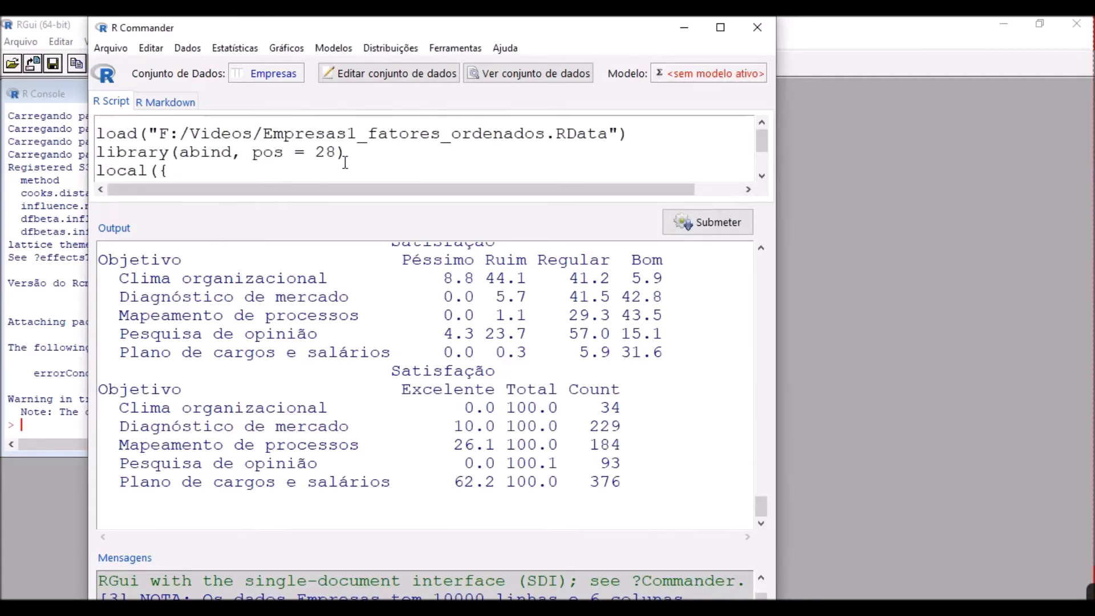
{"action": "scroll", "coordinate": [345, 163], "scroll_direction": "down", "scroll_amount": 1}
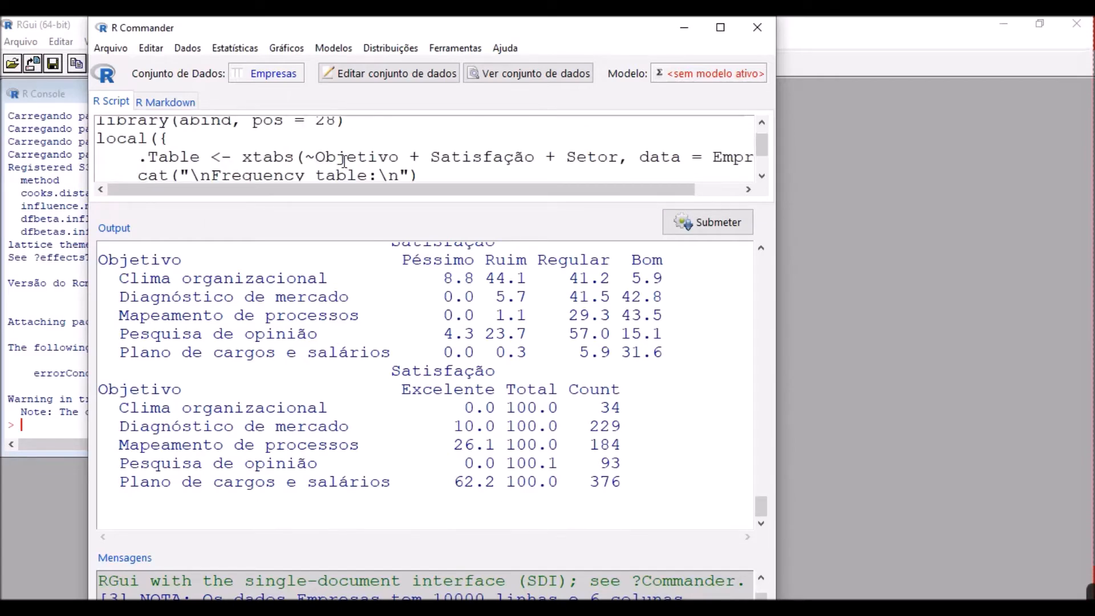
{"action": "scroll", "coordinate": [344, 162], "scroll_direction": "down", "scroll_amount": 2}
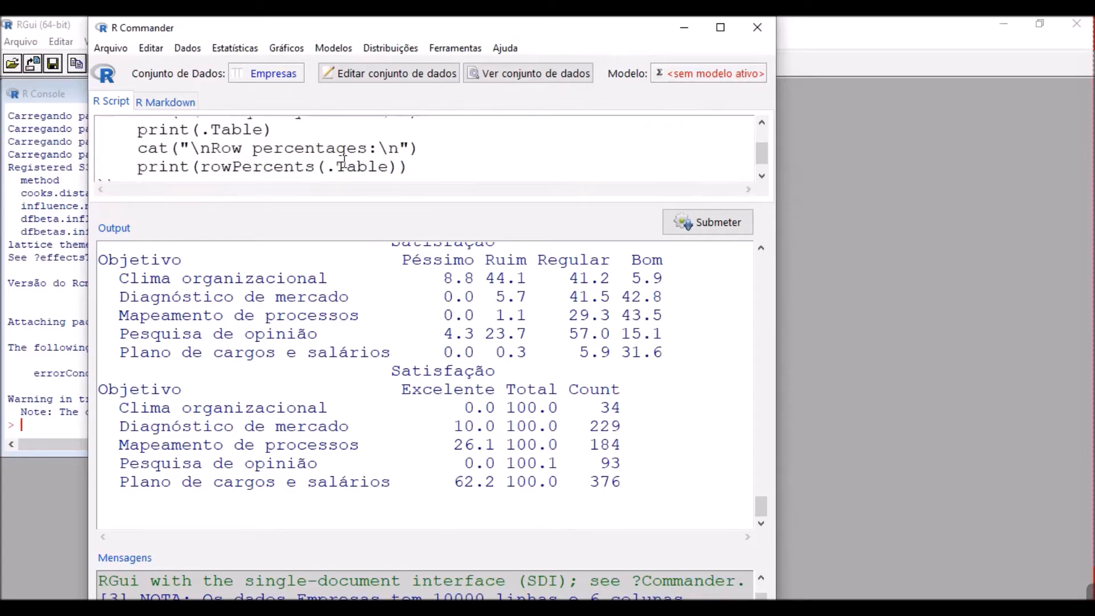
{"action": "scroll", "coordinate": [344, 162], "scroll_direction": "down", "scroll_amount": 1}
{"action": "scroll", "coordinate": [345, 161], "scroll_direction": "up", "scroll_amount": 1}
{"action": "scroll", "coordinate": [344, 161], "scroll_direction": "down", "scroll_amount": 1}
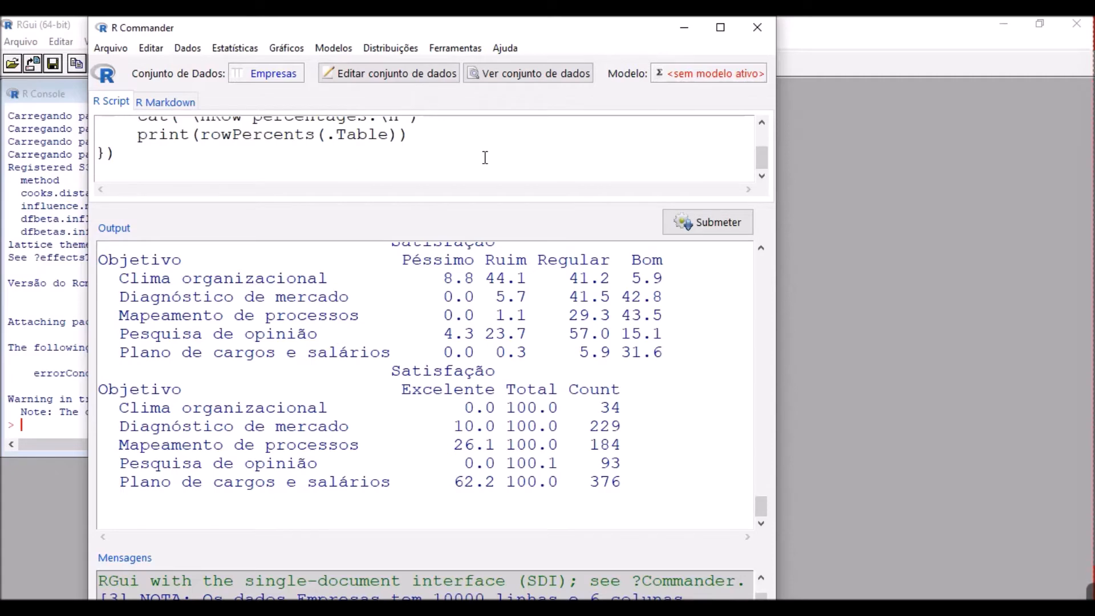
- Return to the beginning of the output and maximize the R Commander window
{"action": "left_click", "coordinate": [684, 426]}
{"action": "scroll", "coordinate": [684, 426], "scroll_direction": "up", "scroll_amount": 3}
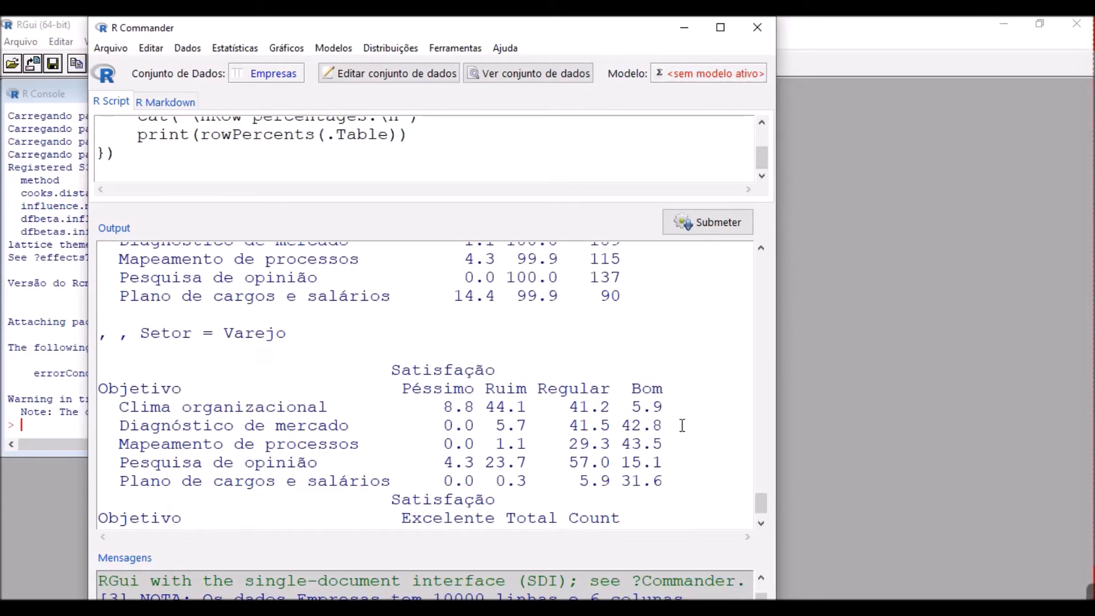
{"action": "left_click_drag", "start_coordinate": [761, 503], "coordinate": [762, 180]}
{"action": "left_click", "coordinate": [721, 27]}
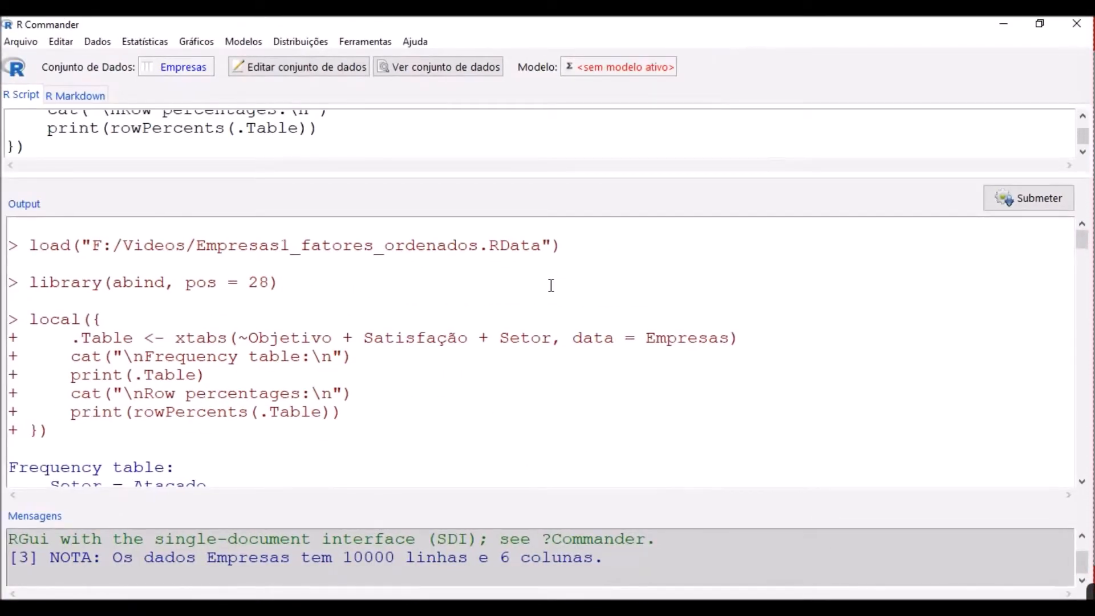
- Examine the Objetivo by Satisfação frequency tables for the Atacado and Autoindústria sectors, and return to the Atacado table
{"action": "scroll", "coordinate": [501, 328], "scroll_direction": "down", "scroll_amount": 2}
{"action": "scroll", "coordinate": [501, 328], "scroll_direction": "down", "scroll_amount": 2}
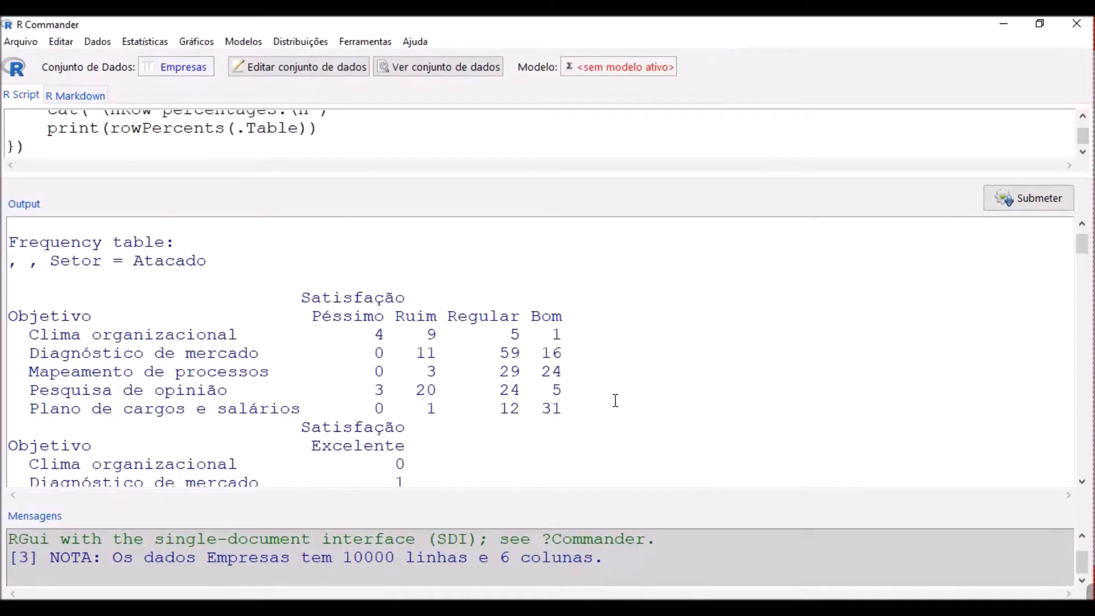
{"action": "scroll", "coordinate": [614, 402], "scroll_direction": "down", "scroll_amount": 1}
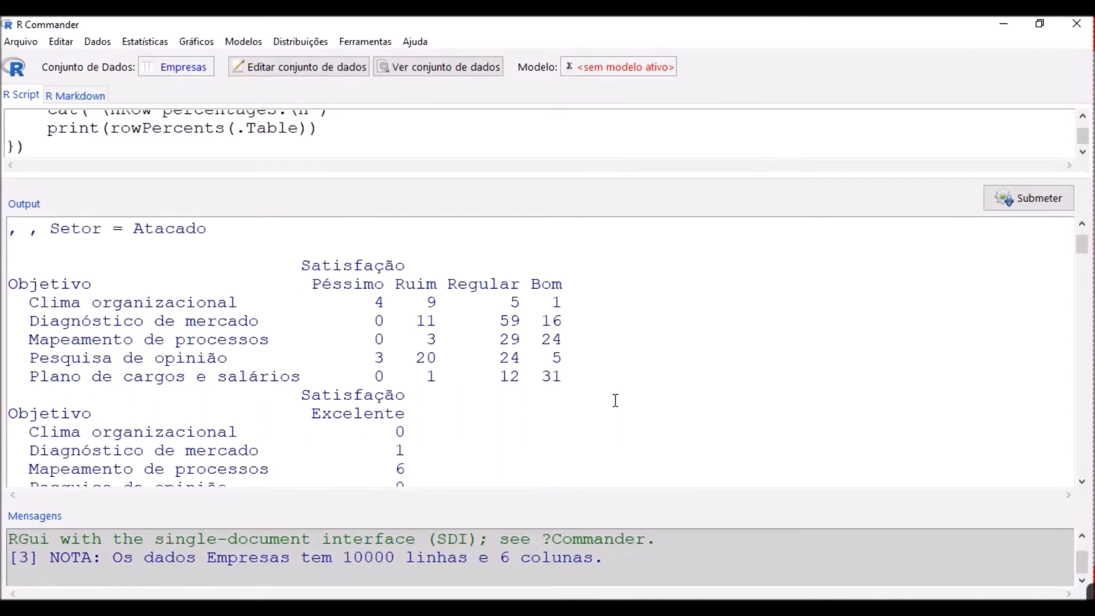
{"action": "scroll", "coordinate": [615, 401], "scroll_direction": "down", "scroll_amount": 1}
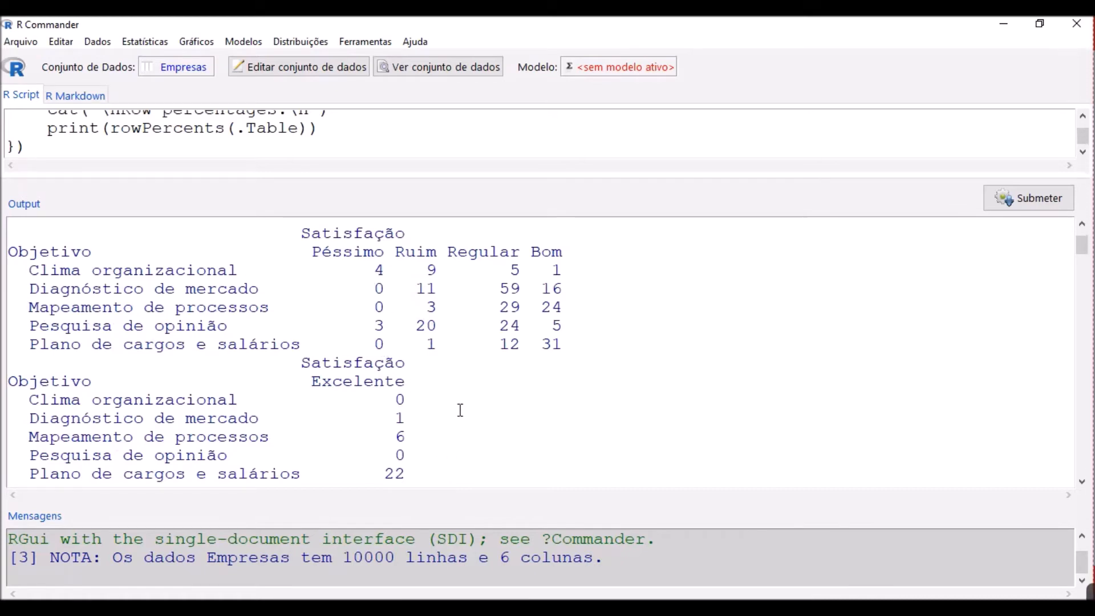
{"action": "scroll", "coordinate": [469, 385], "scroll_direction": "down", "scroll_amount": 2}
{"action": "scroll", "coordinate": [471, 386], "scroll_direction": "down", "scroll_amount": 1}
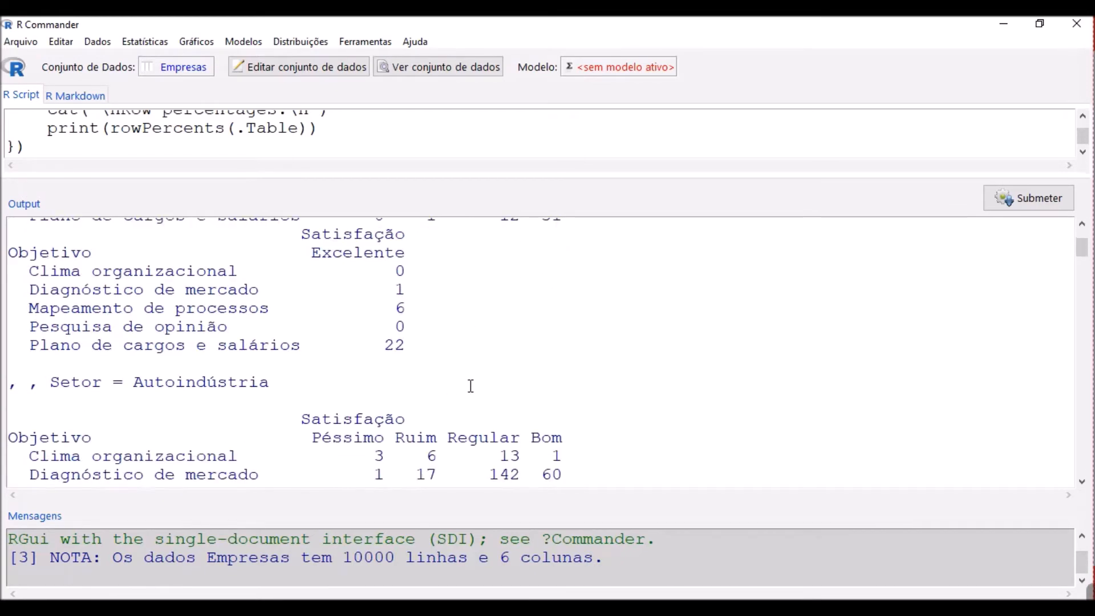
{"action": "scroll", "coordinate": [470, 386], "scroll_direction": "down", "scroll_amount": 2}
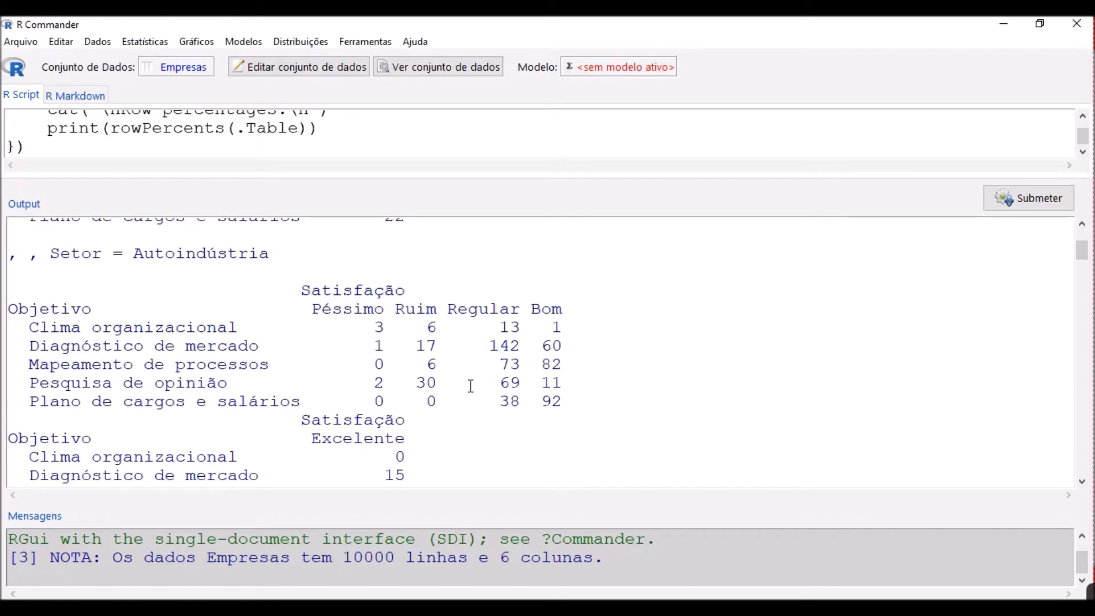
{"action": "scroll", "coordinate": [470, 386], "scroll_direction": "down", "scroll_amount": 2}
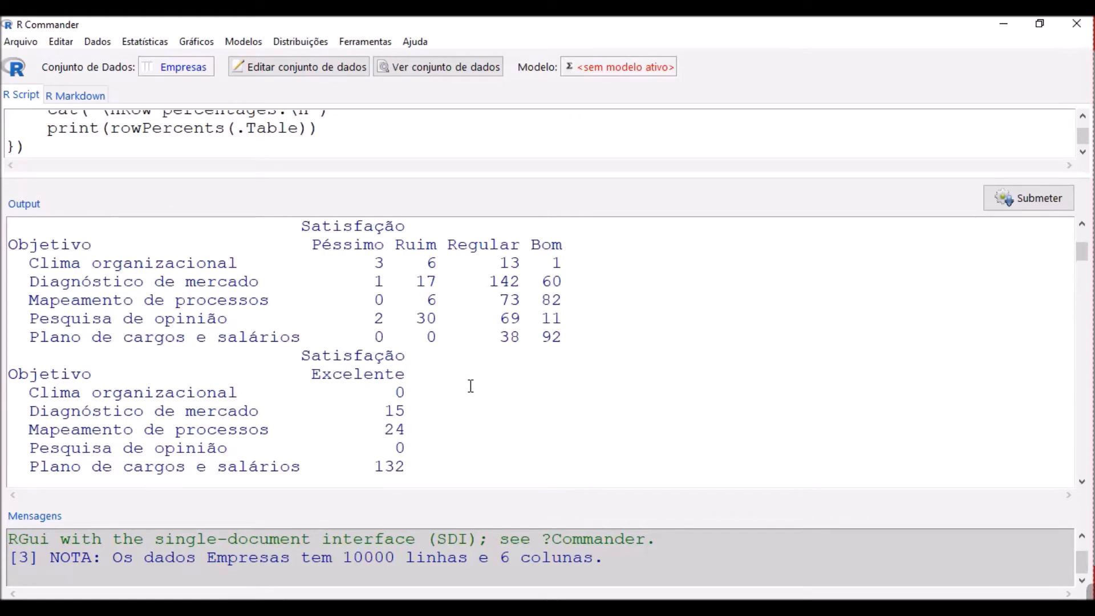
{"action": "scroll", "coordinate": [470, 387], "scroll_direction": "up", "scroll_amount": 5}
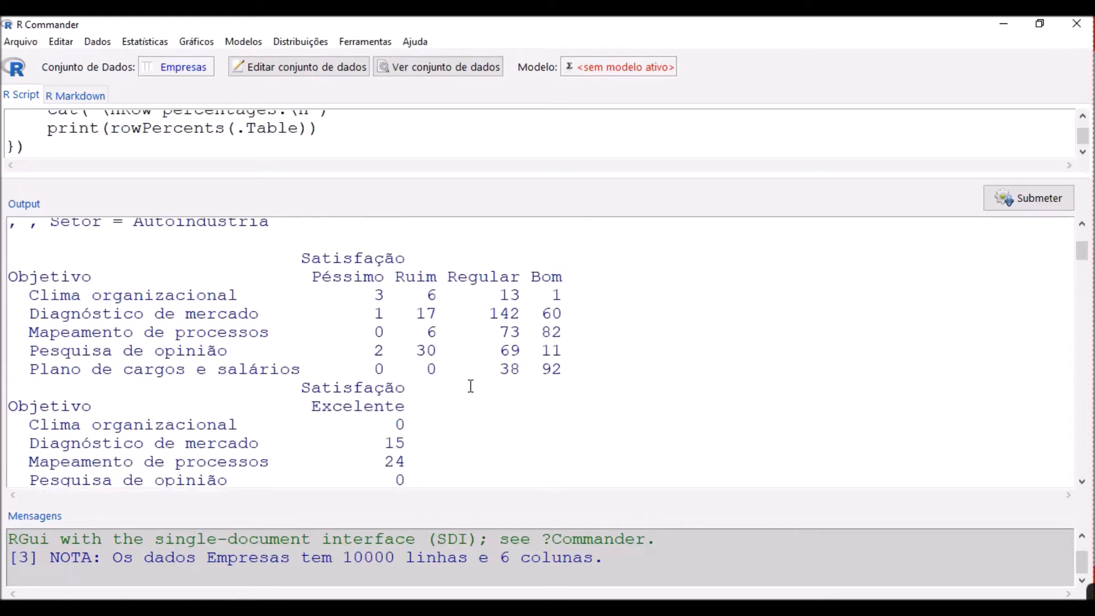
{"action": "scroll", "coordinate": [471, 387], "scroll_direction": "up", "scroll_amount": 2}
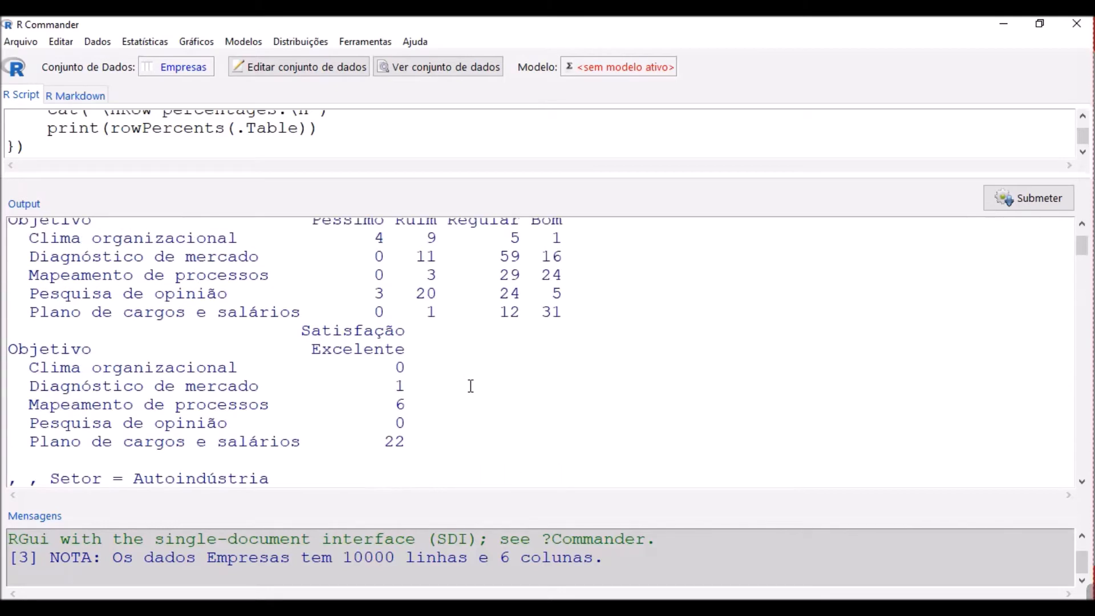
{"action": "scroll", "coordinate": [471, 386], "scroll_direction": "up", "scroll_amount": 1}
{"action": "scroll", "coordinate": [471, 387], "scroll_direction": "down", "scroll_amount": 1}
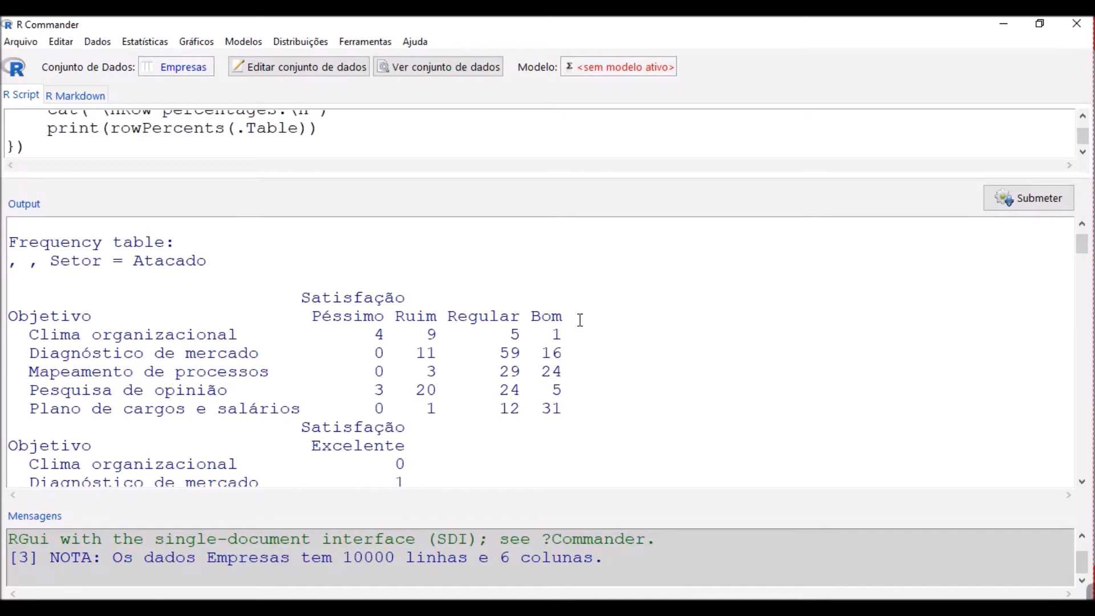
- Look through the frequency tables of all sectors, from Atacado past Varejo, up to the start of the row percentages
{"action": "scroll", "coordinate": [580, 320], "scroll_direction": "down", "scroll_amount": 2}
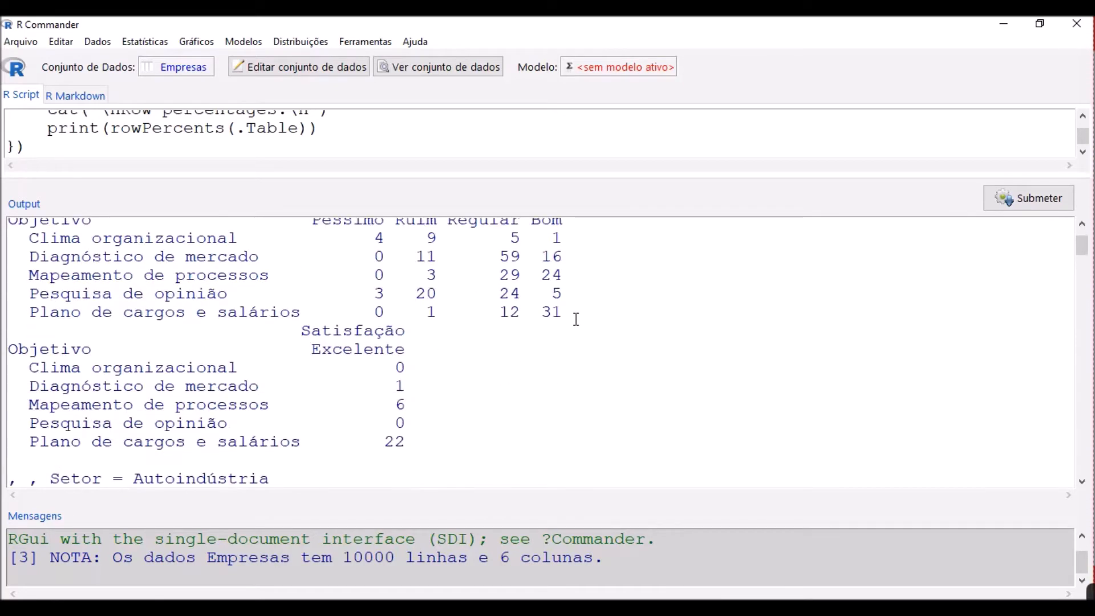
{"action": "scroll", "coordinate": [576, 320], "scroll_direction": "down", "scroll_amount": 4}
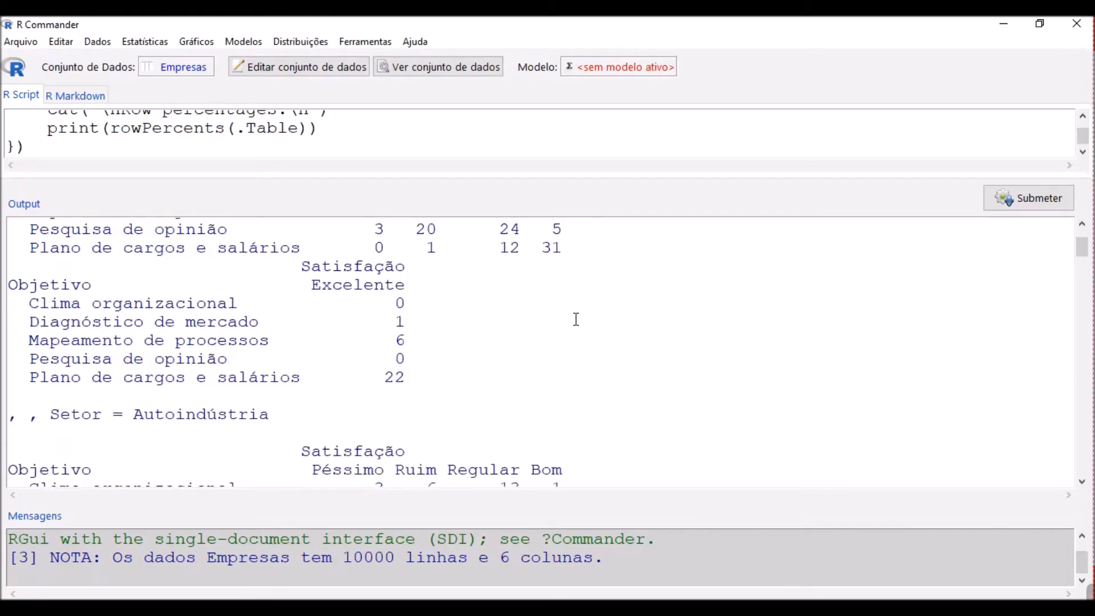
{"action": "scroll", "coordinate": [576, 320], "scroll_direction": "down", "scroll_amount": 9}
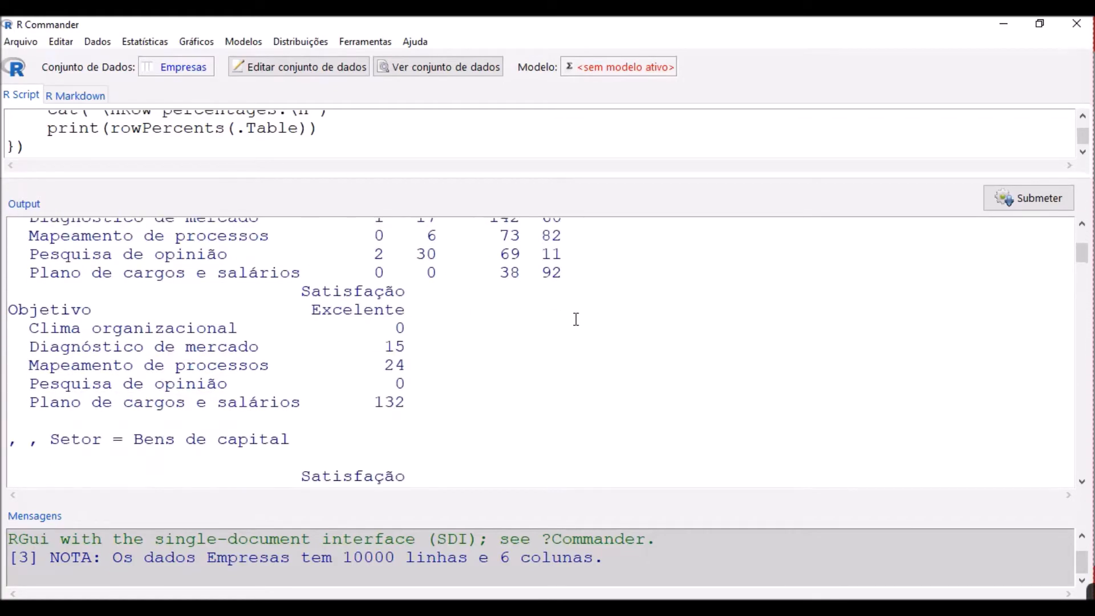
{"action": "scroll", "coordinate": [576, 319], "scroll_direction": "down", "scroll_amount": 11}
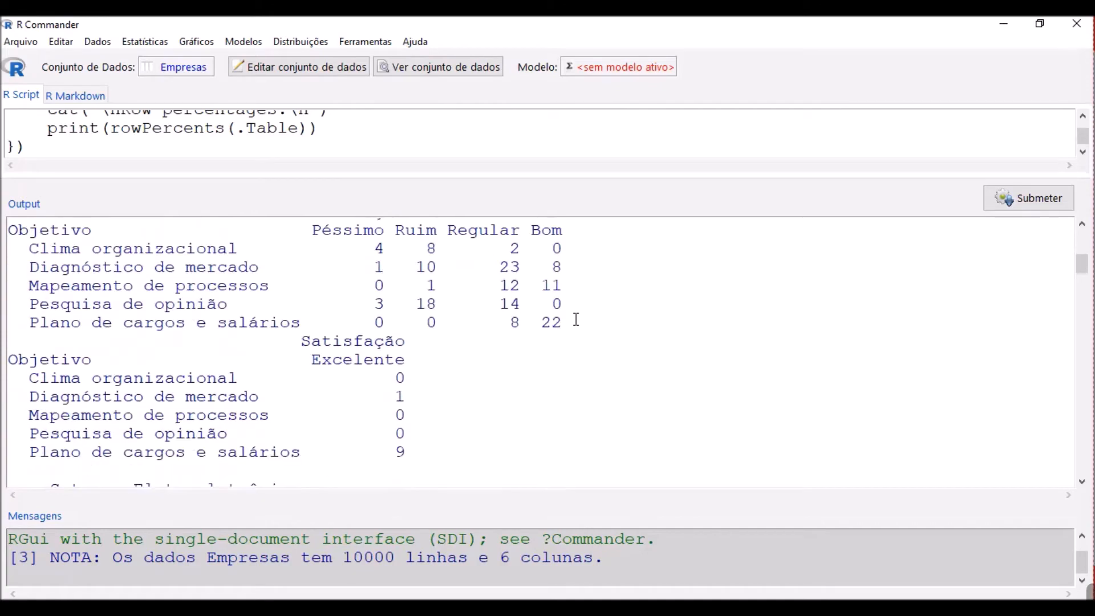
{"action": "scroll", "coordinate": [576, 320], "scroll_direction": "down", "scroll_amount": 12}
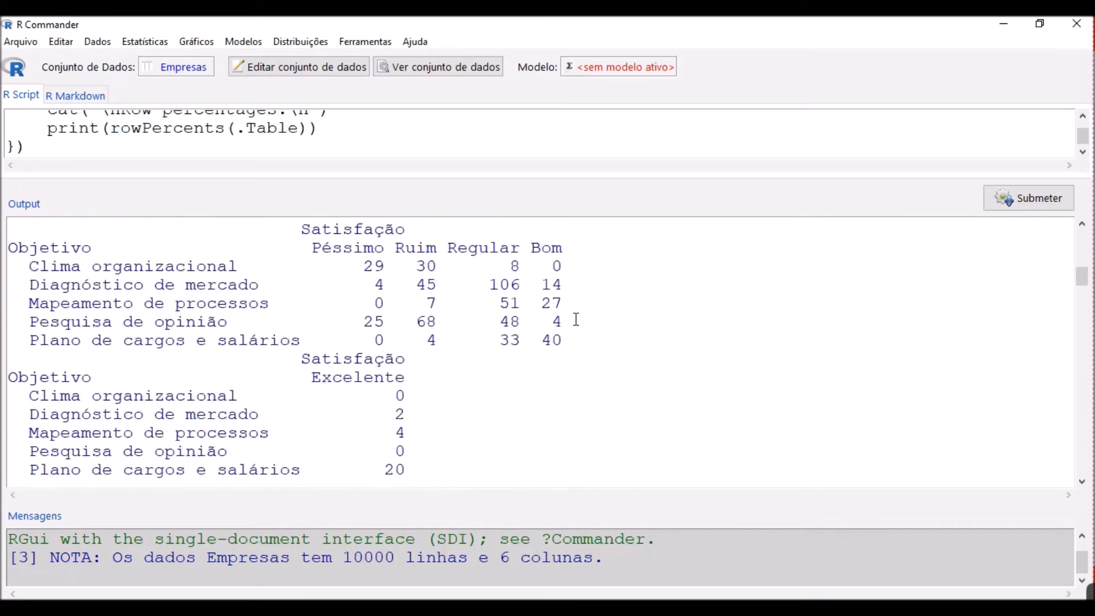
{"action": "scroll", "coordinate": [575, 318], "scroll_direction": "down", "scroll_amount": 12}
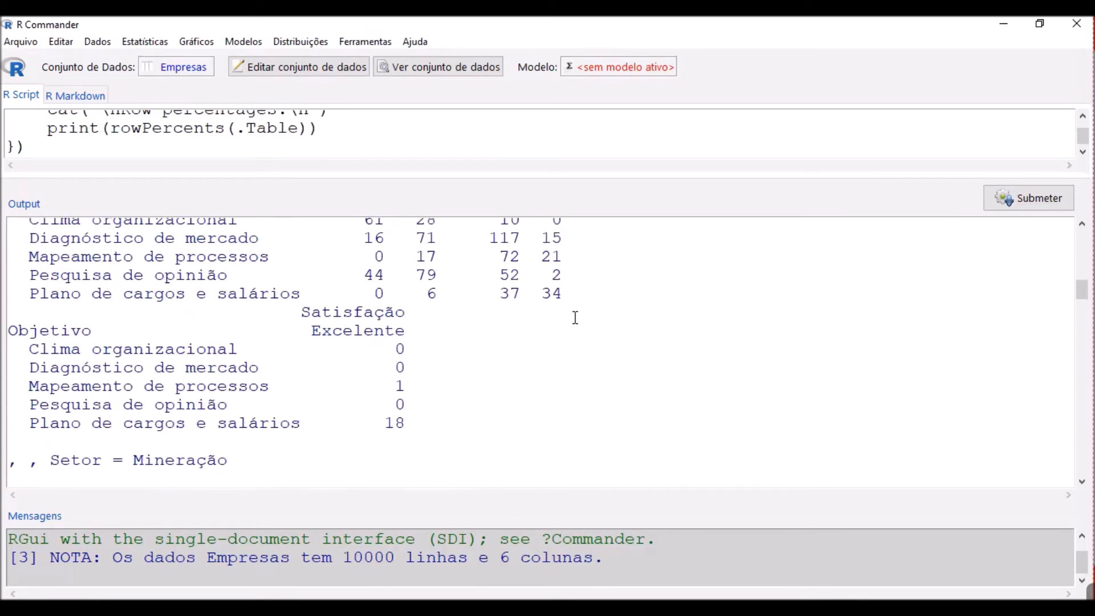
{"action": "scroll", "coordinate": [576, 317], "scroll_direction": "down", "scroll_amount": 14}
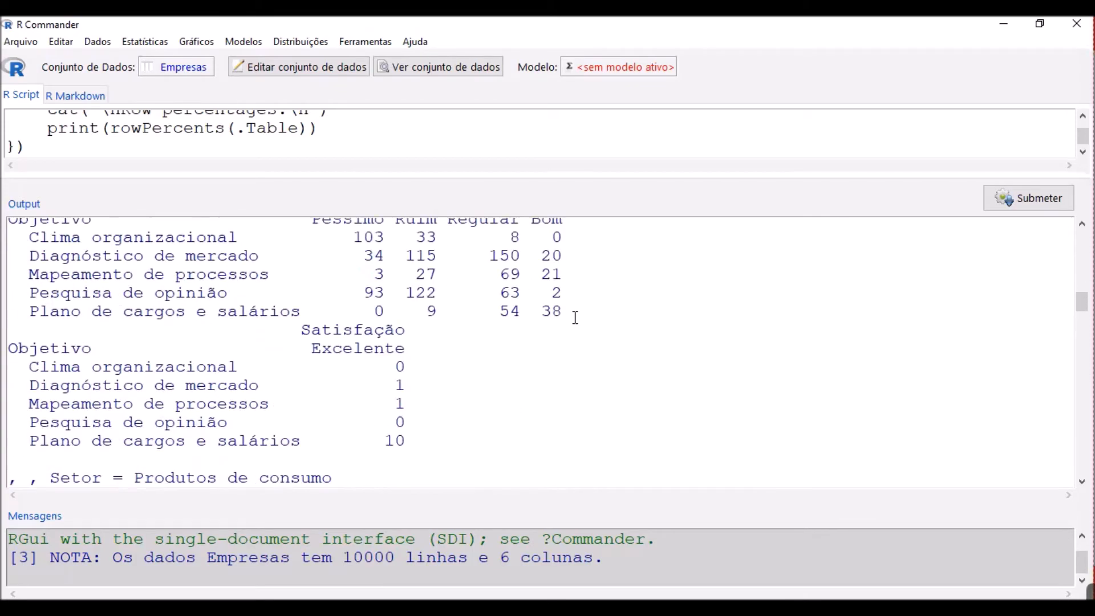
{"action": "scroll", "coordinate": [575, 318], "scroll_direction": "down", "scroll_amount": 12}
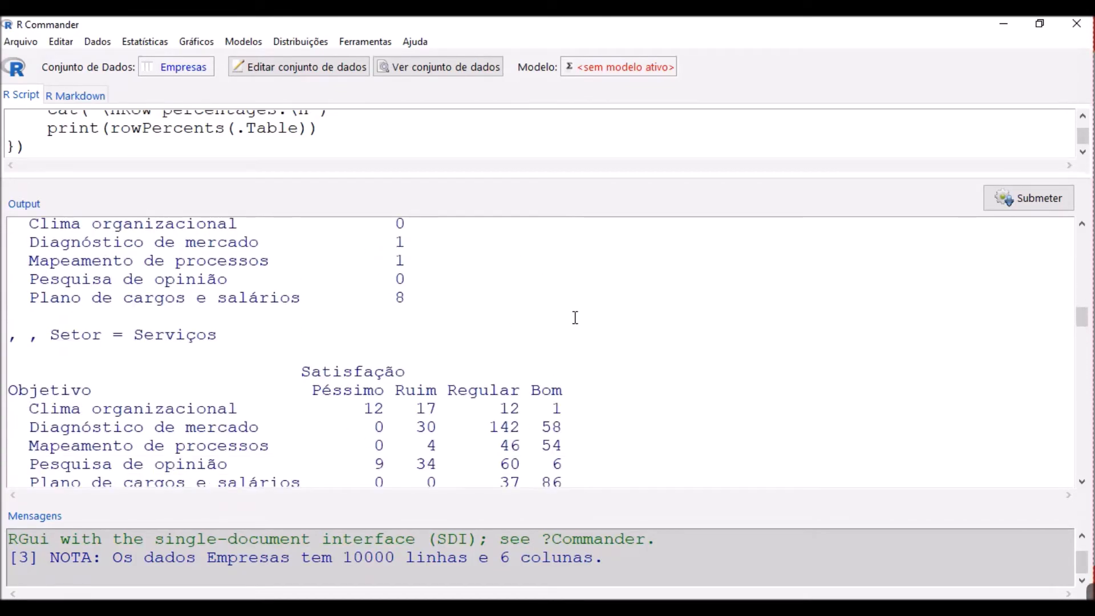
{"action": "scroll", "coordinate": [576, 318], "scroll_direction": "down", "scroll_amount": 9}
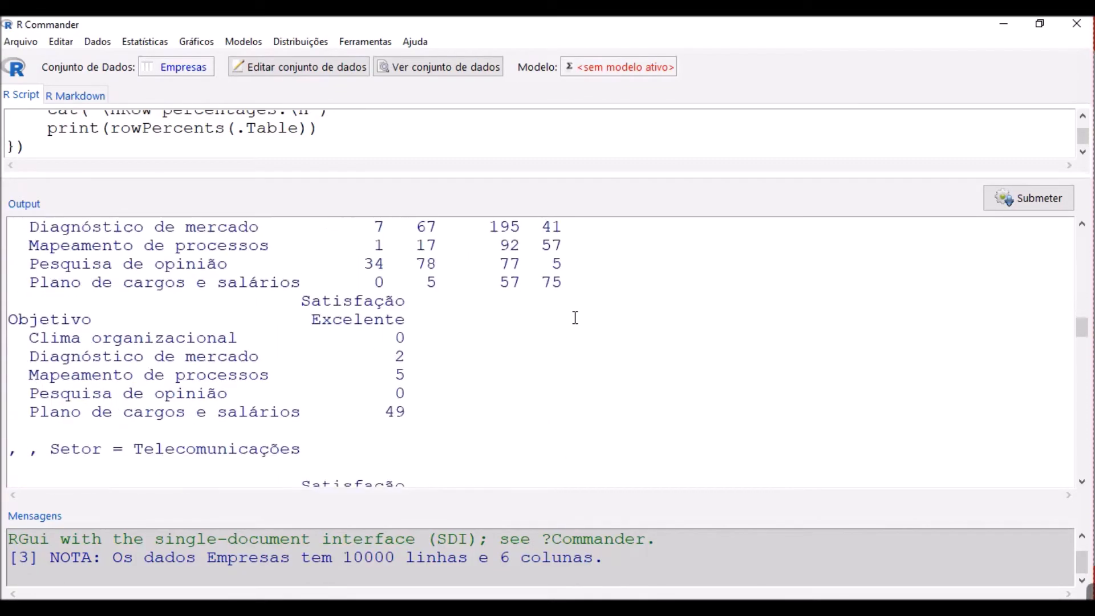
{"action": "scroll", "coordinate": [575, 318], "scroll_direction": "down", "scroll_amount": 9}
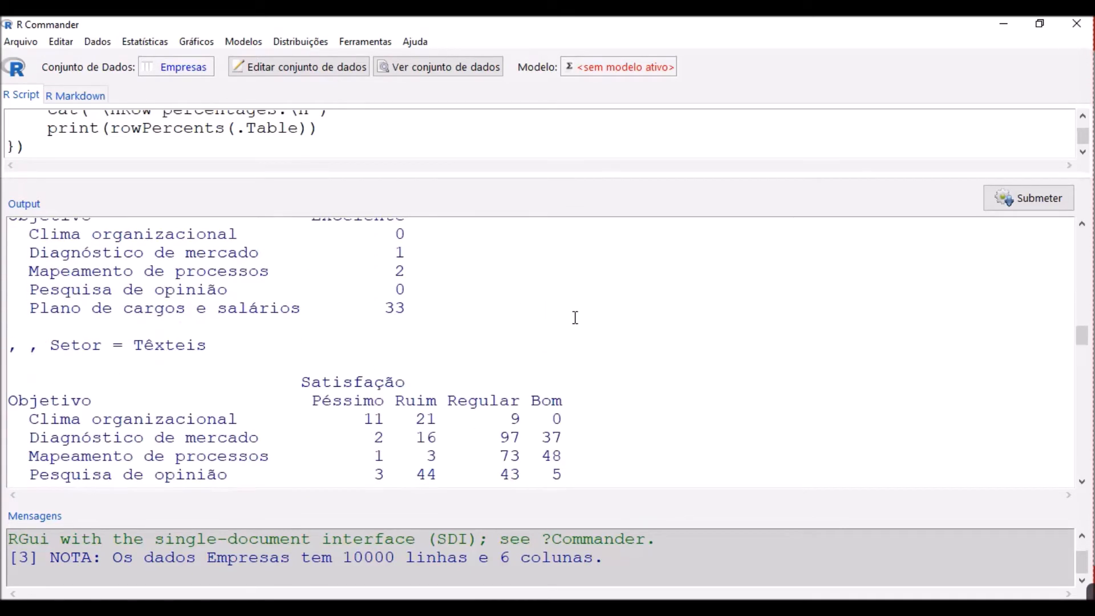
{"action": "scroll", "coordinate": [576, 318], "scroll_direction": "down", "scroll_amount": 3}
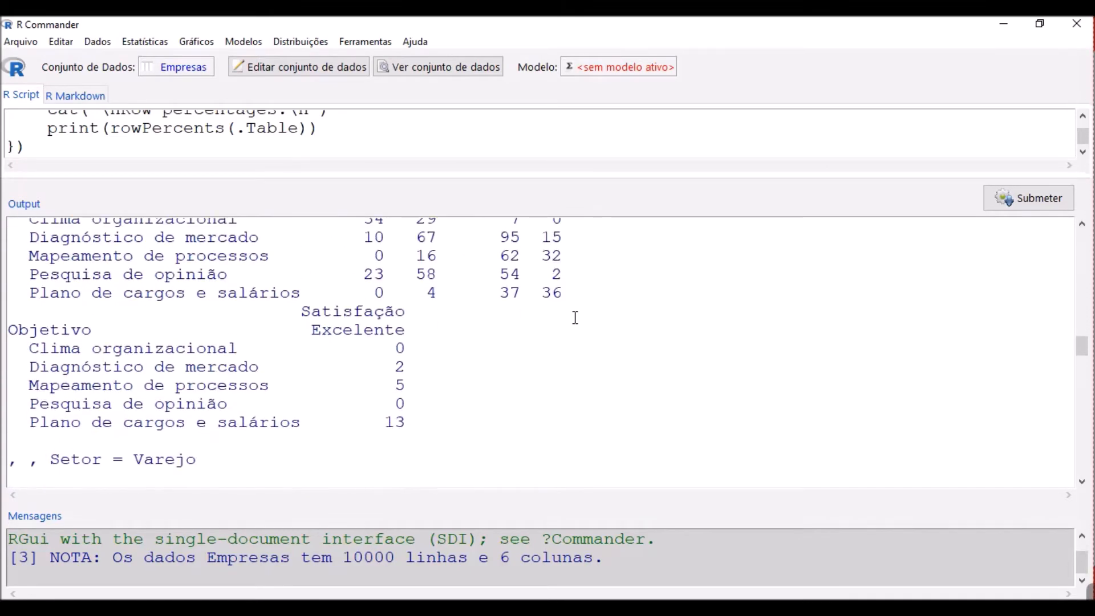
{"action": "scroll", "coordinate": [576, 318], "scroll_direction": "down", "scroll_amount": 3}
{"action": "scroll", "coordinate": [576, 318], "scroll_direction": "down", "scroll_amount": 6}
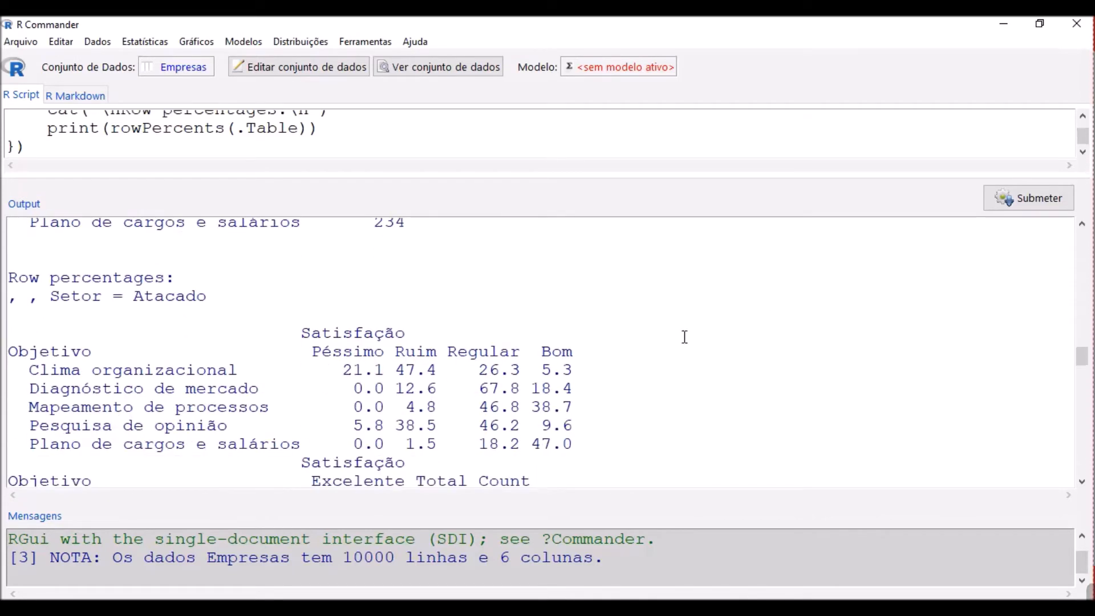
- Examine the Atacado row percentages, highlighting the Péssimo and Ruim values for Clima organizacional
{"action": "scroll", "coordinate": [685, 345], "scroll_direction": "down", "scroll_amount": 2}
{"action": "scroll", "coordinate": [685, 347], "scroll_direction": "down", "scroll_amount": 1}
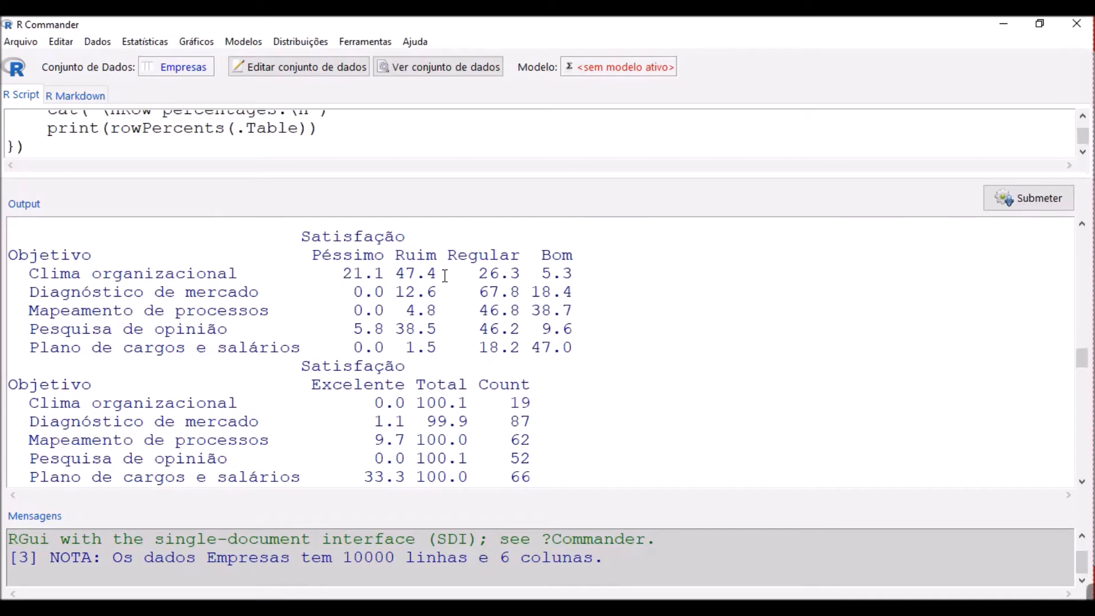
{"action": "left_click_drag", "start_coordinate": [342, 274], "coordinate": [437, 273]}
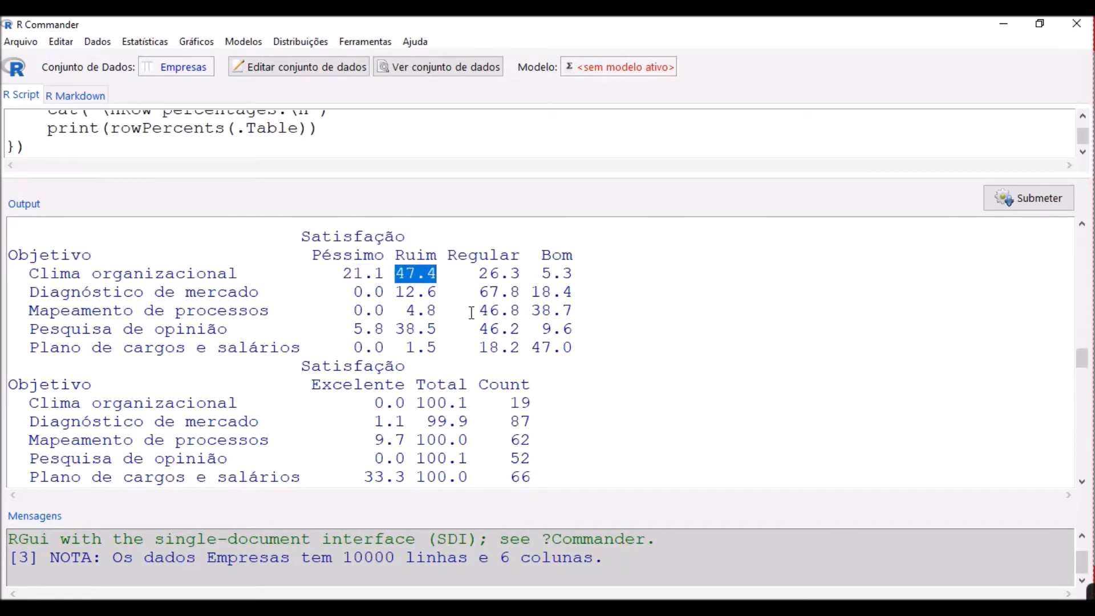
{"action": "scroll", "coordinate": [471, 309], "scroll_direction": "up", "scroll_amount": 1}
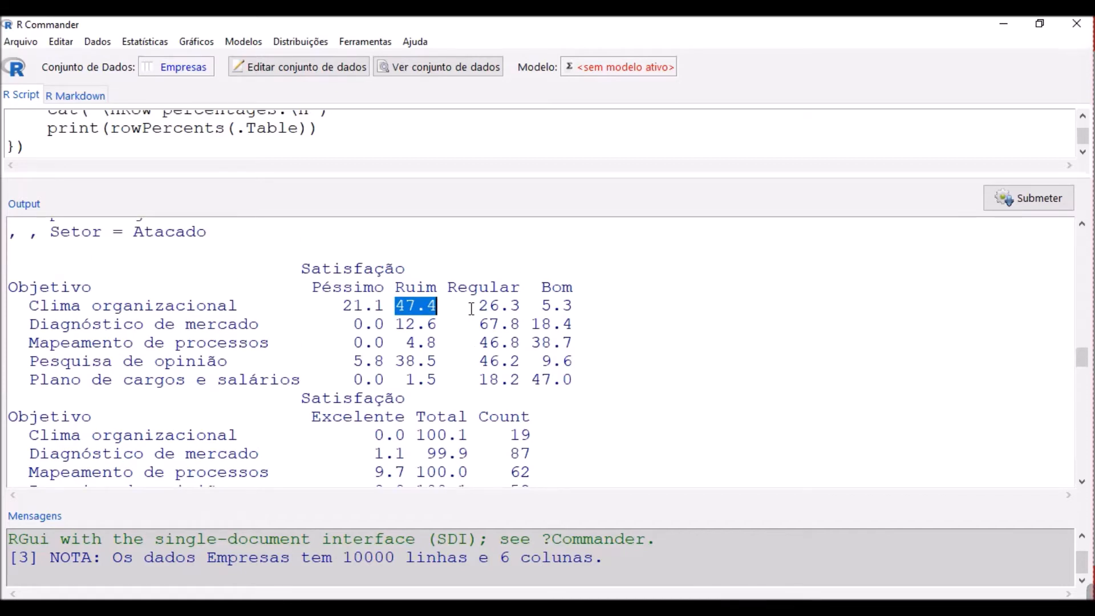
- Compare the Péssimo and Ruim row percentages with Regular for Clima organizacional in Autoindústria by highlighting them, and dismiss the software update notification
{"action": "scroll", "coordinate": [472, 309], "scroll_direction": "down", "scroll_amount": 3}
{"action": "scroll", "coordinate": [471, 308], "scroll_direction": "down", "scroll_amount": 6}
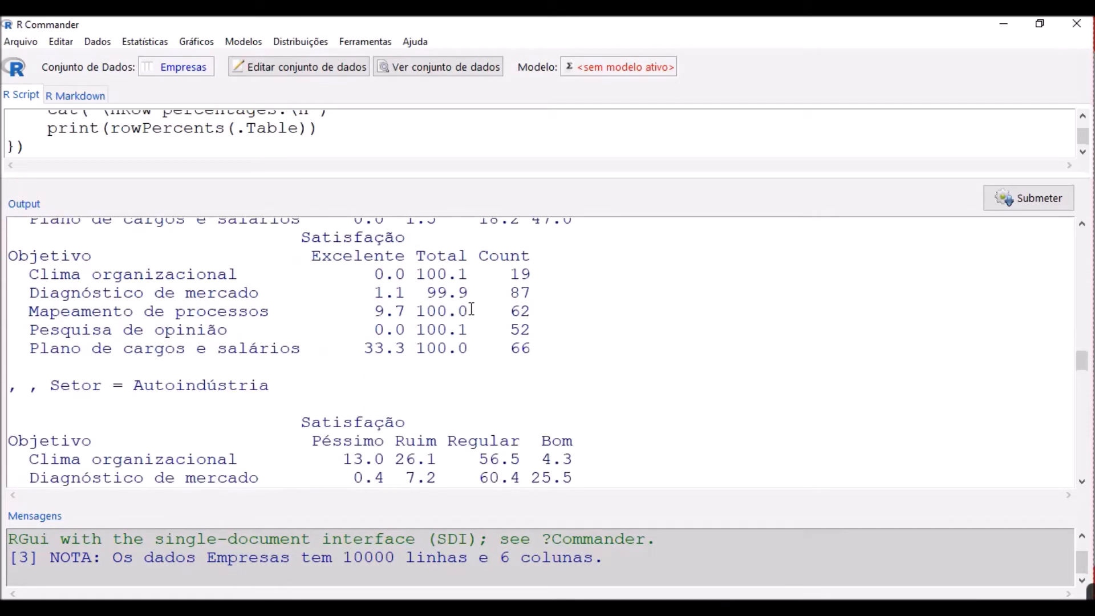
{"action": "scroll", "coordinate": [471, 308], "scroll_direction": "down", "scroll_amount": 1}
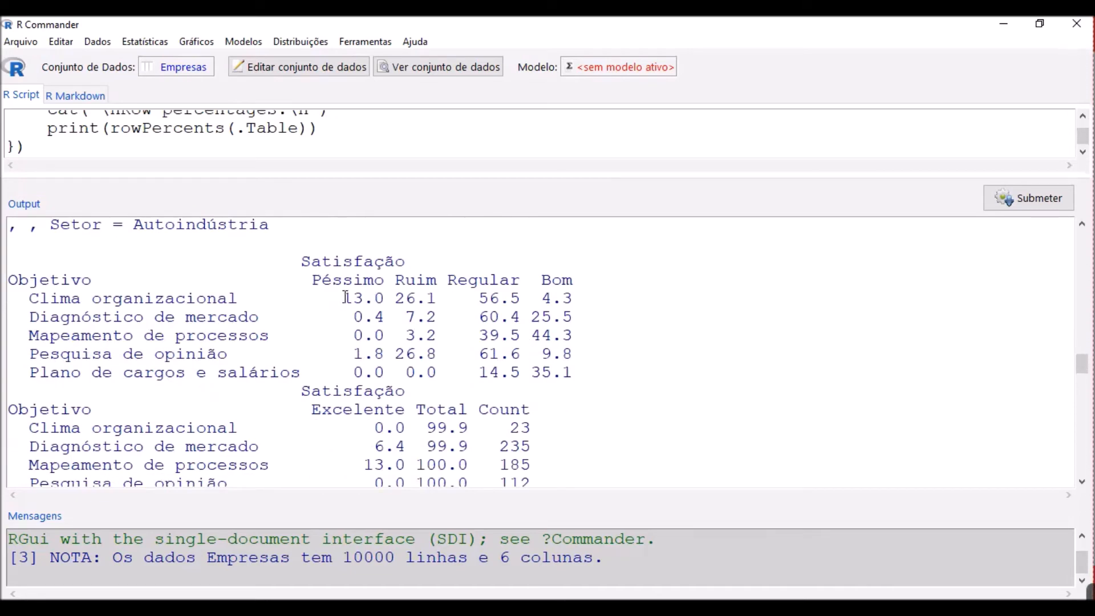
{"action": "left_click_drag", "start_coordinate": [342, 298], "coordinate": [437, 298]}
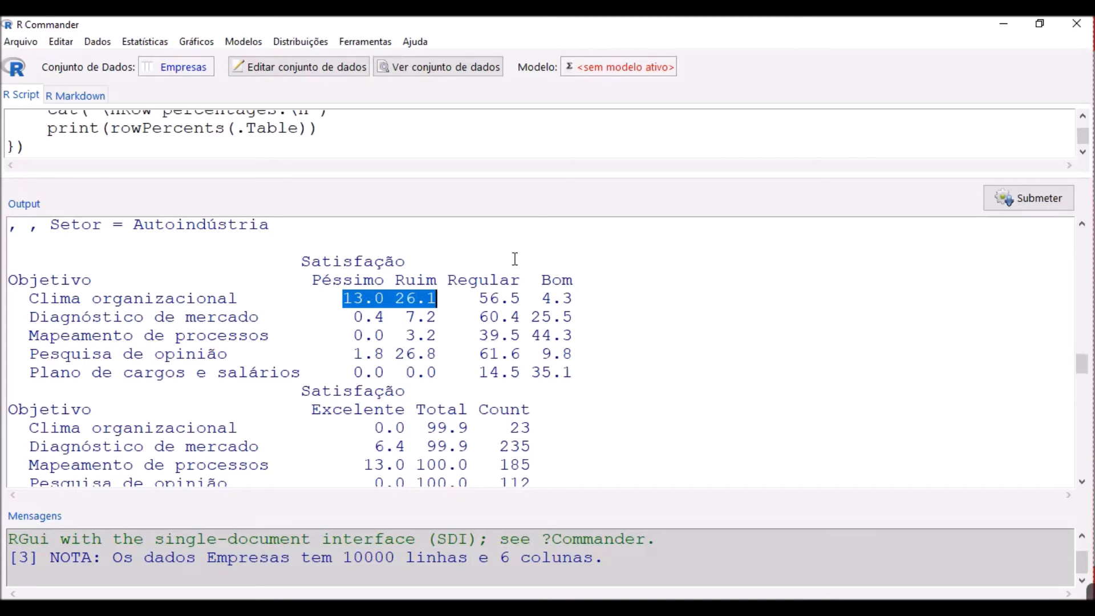
{"action": "left_click_drag", "start_coordinate": [478, 298], "coordinate": [532, 299]}
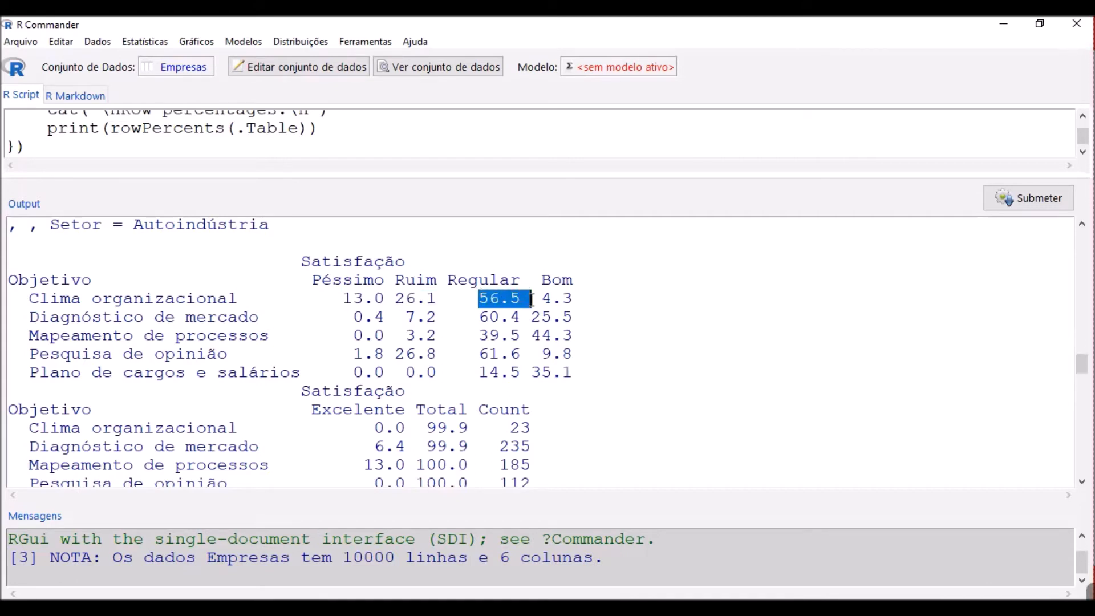
{"action": "left_click_drag", "start_coordinate": [344, 299], "coordinate": [437, 301]}
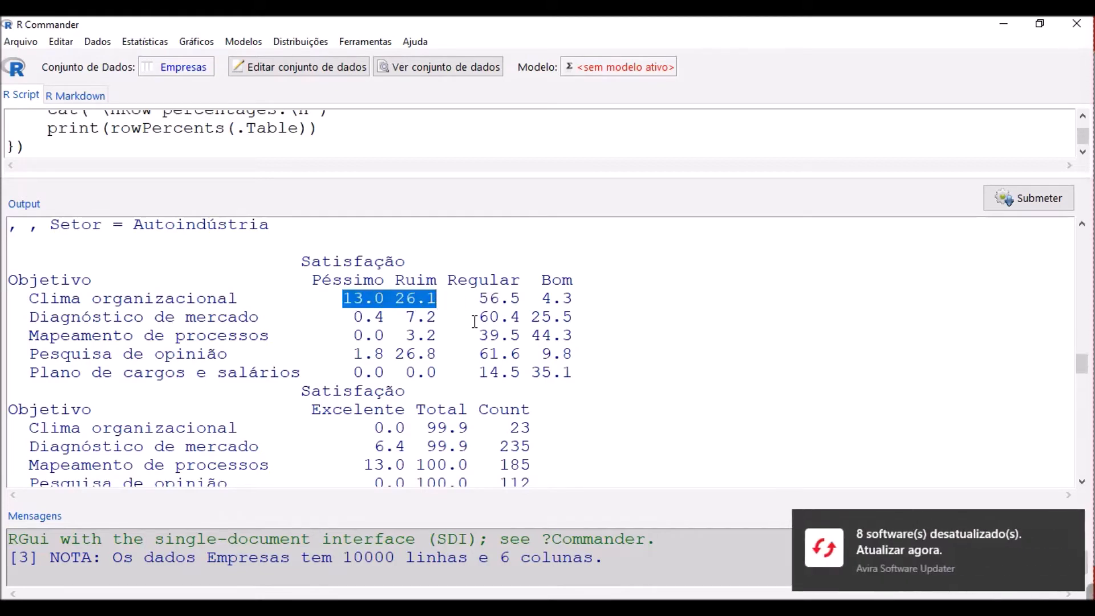
{"action": "left_click", "coordinate": [1068, 536]}
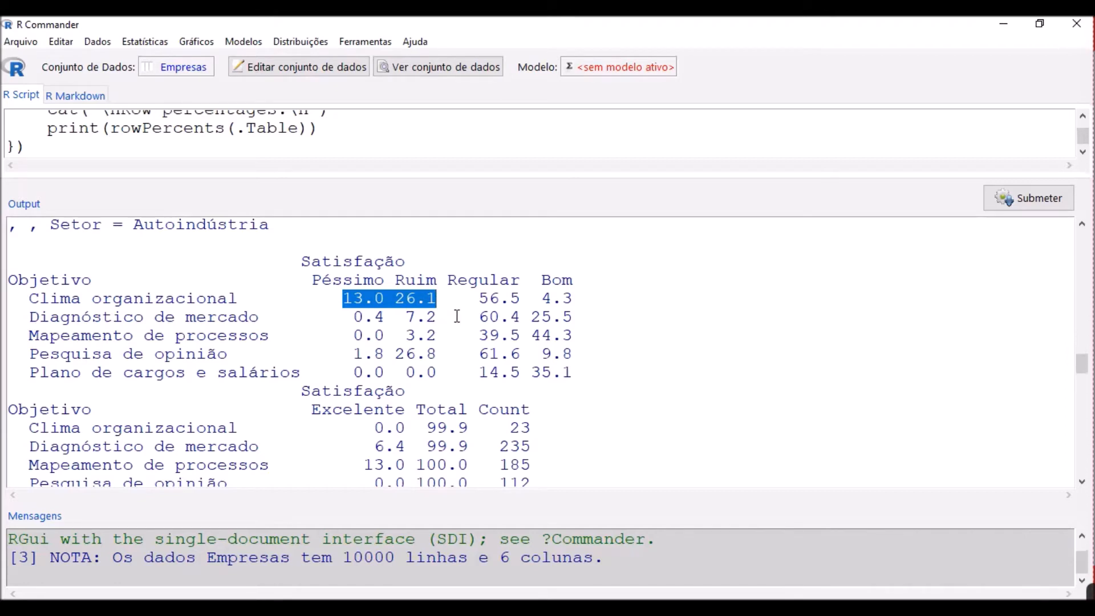
- Highlight the Péssimo and Ruim row percentages for Clima organizacional in the Bens de capital sector
{"action": "scroll", "coordinate": [457, 316], "scroll_direction": "down", "scroll_amount": 5}
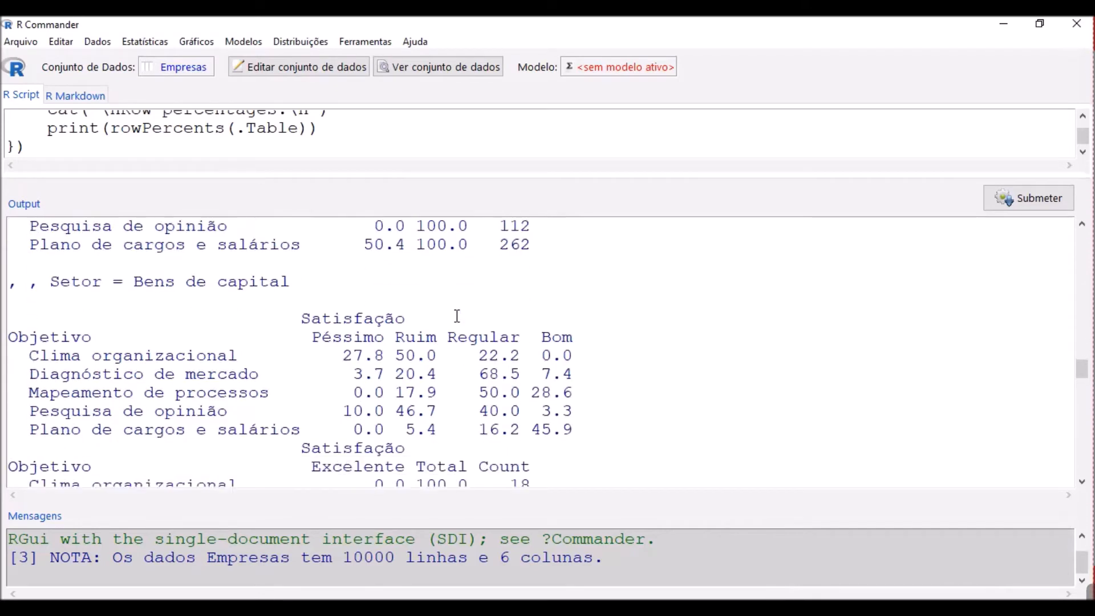
{"action": "scroll", "coordinate": [457, 316], "scroll_direction": "down", "scroll_amount": 1}
{"action": "left_click_drag", "start_coordinate": [343, 324], "coordinate": [437, 323]}
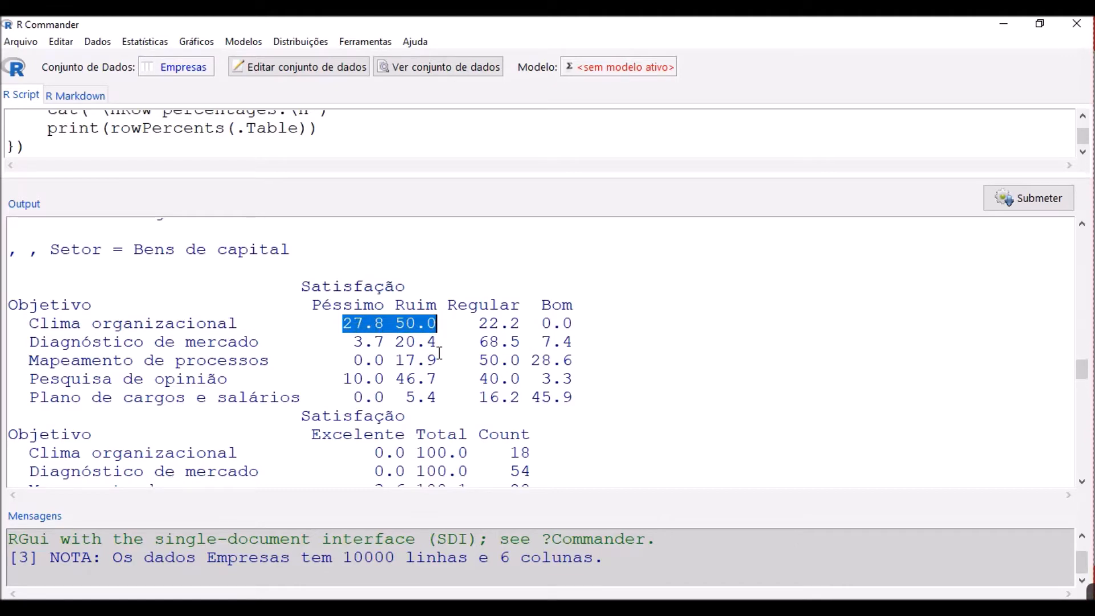
- Highlight the Péssimo and Ruim row percentages for Clima organizacional in Construção, and continue to the Eletroeletrônico table
{"action": "scroll", "coordinate": [440, 354], "scroll_direction": "down", "scroll_amount": 3}
{"action": "scroll", "coordinate": [440, 354], "scroll_direction": "down", "scroll_amount": 3}
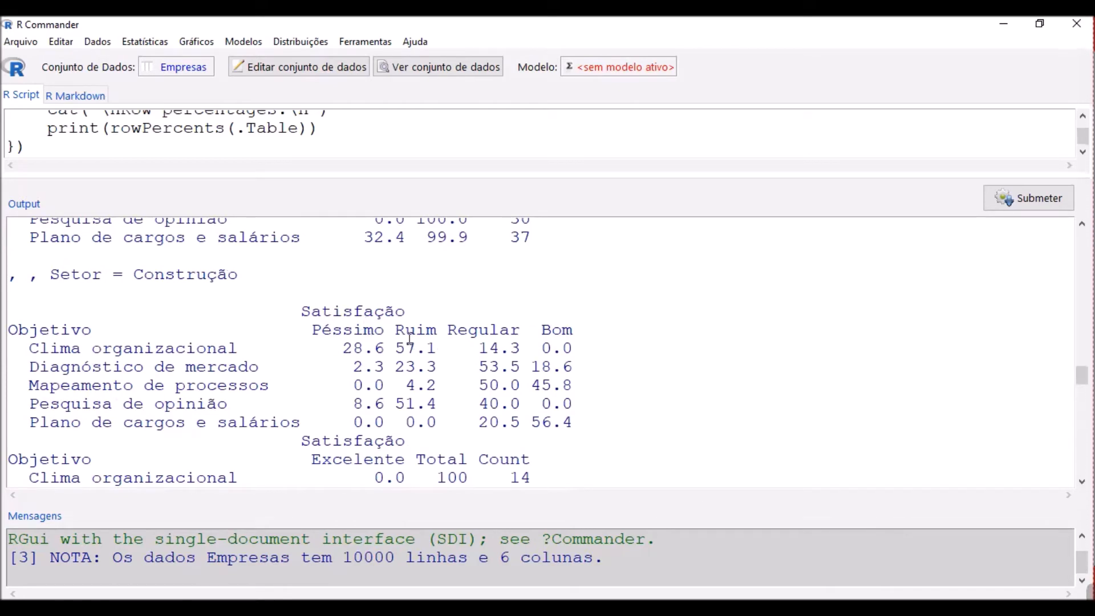
{"action": "left_click_drag", "start_coordinate": [341, 348], "coordinate": [437, 348]}
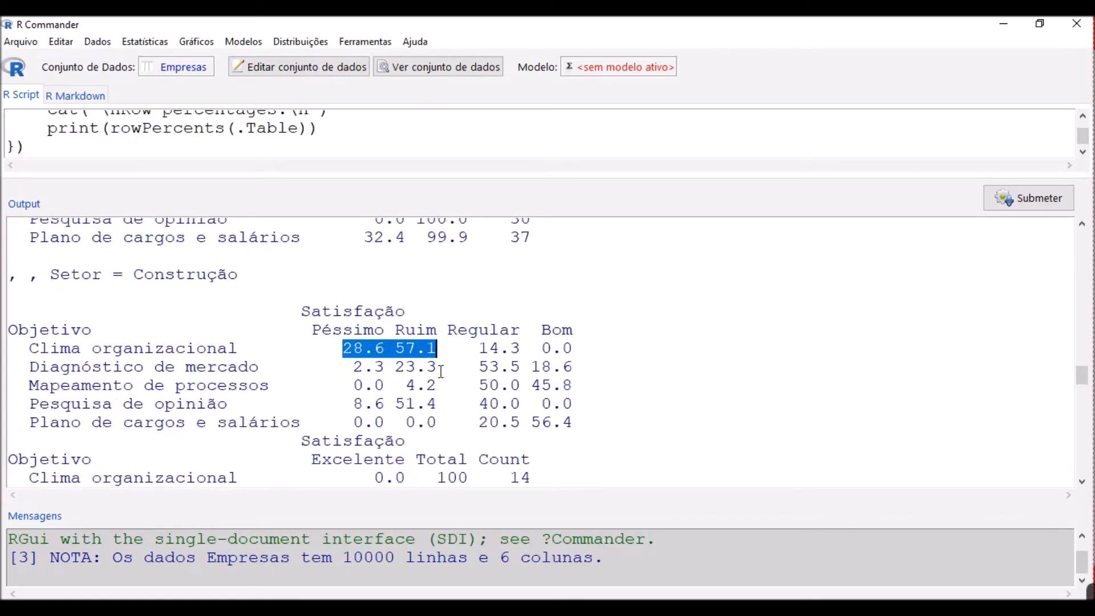
{"action": "scroll", "coordinate": [441, 372], "scroll_direction": "down", "scroll_amount": 4}
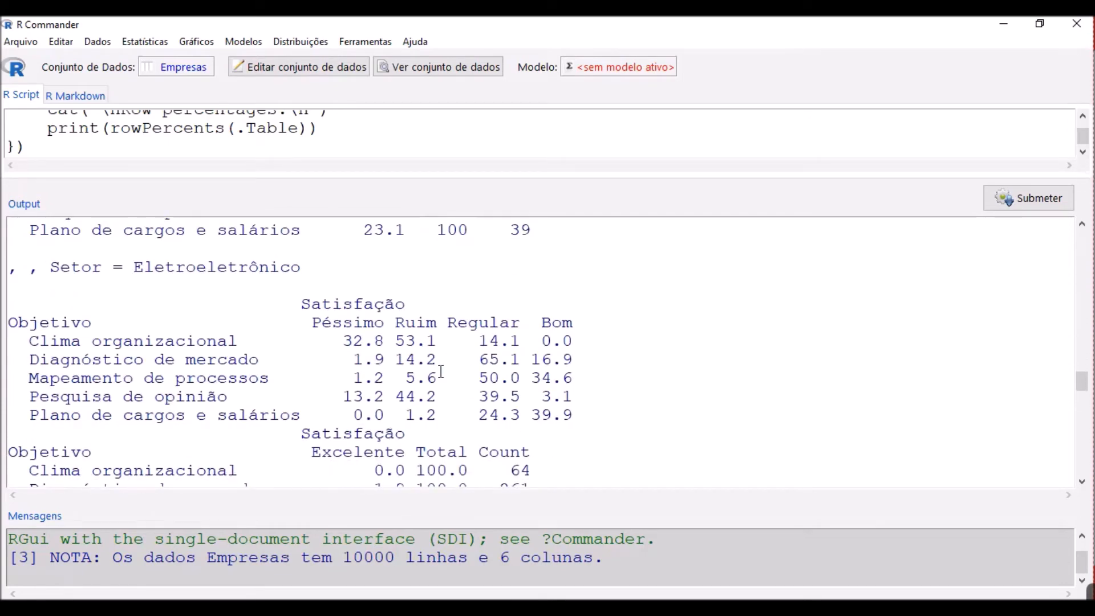
- Highlight the Clima organizacional row percentages for Ruim in Eletroeletrônico, and for Péssimo and Ruim in Energia
{"action": "left_click_drag", "start_coordinate": [341, 341], "coordinate": [441, 340]}
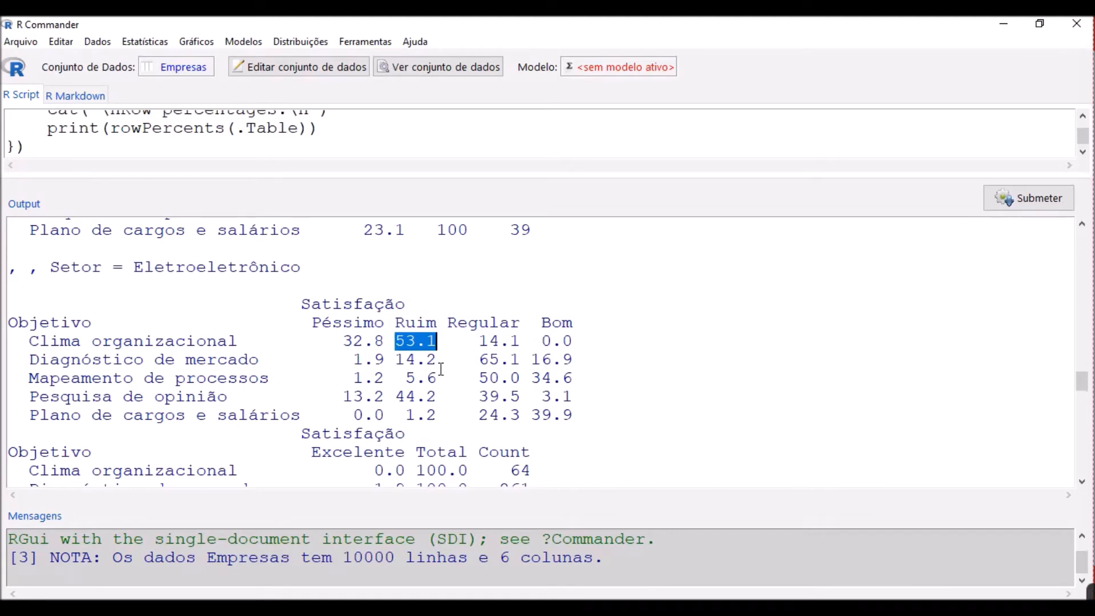
{"action": "scroll", "coordinate": [441, 370], "scroll_direction": "down", "scroll_amount": 5}
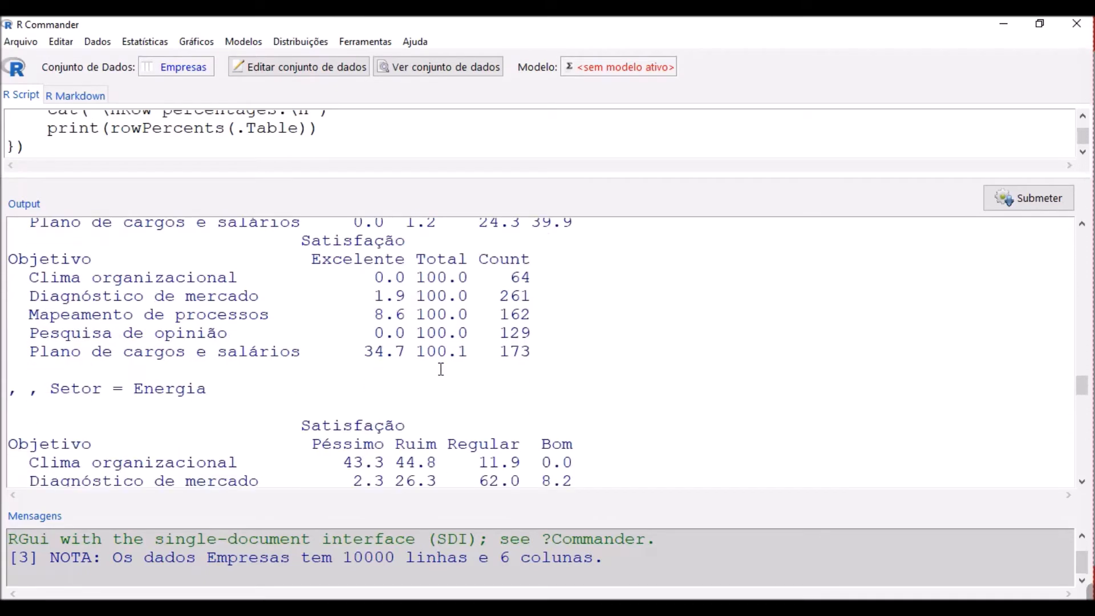
{"action": "scroll", "coordinate": [441, 369], "scroll_direction": "down", "scroll_amount": 1}
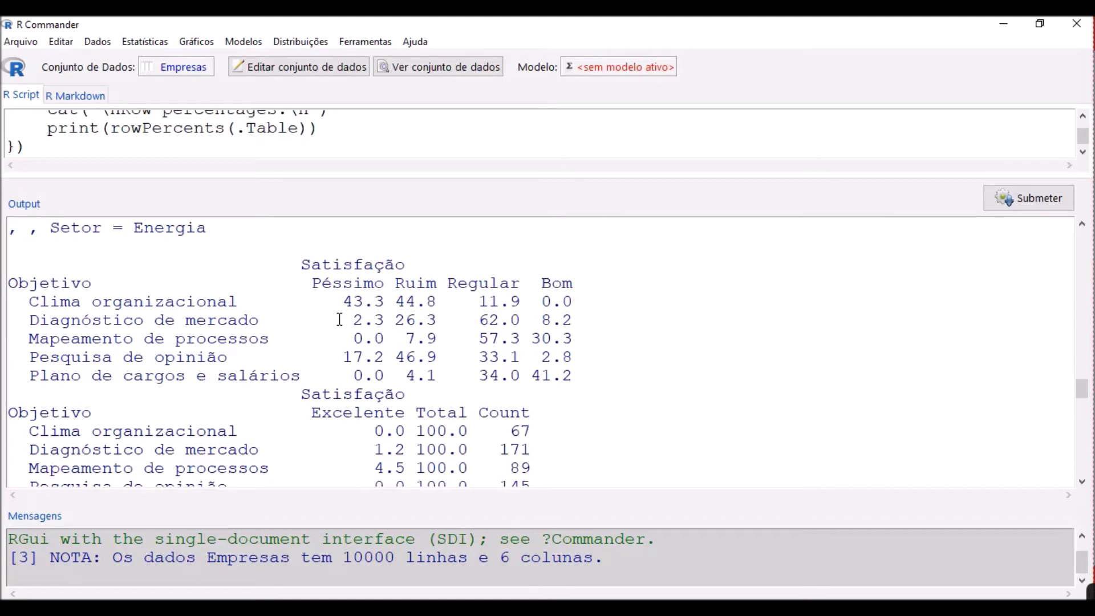
{"action": "left_click_drag", "start_coordinate": [332, 302], "coordinate": [437, 301]}
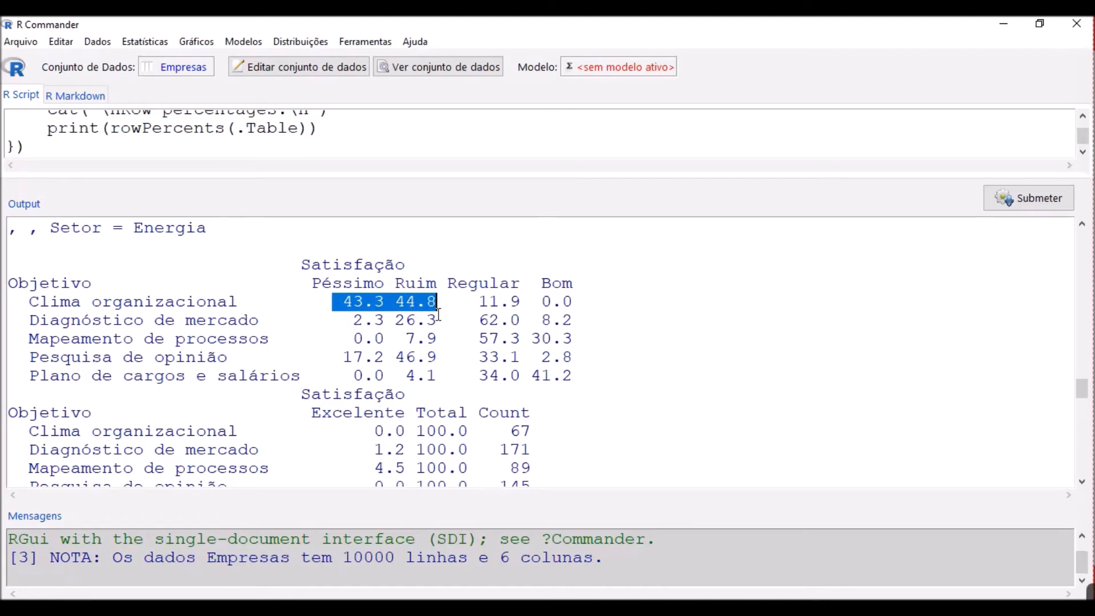
- Highlight the Péssimo and Ruim row percentages for Clima organizacional in the Farmacêutico sector
{"action": "scroll", "coordinate": [438, 315], "scroll_direction": "down", "scroll_amount": 4}
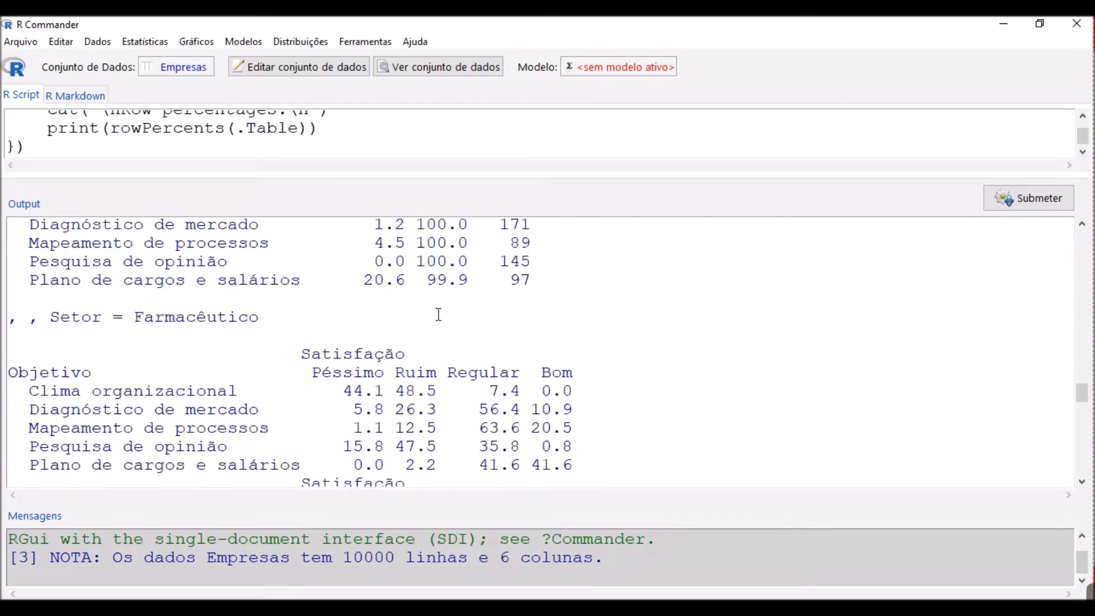
{"action": "scroll", "coordinate": [439, 315], "scroll_direction": "down", "scroll_amount": 1}
{"action": "left_click_drag", "start_coordinate": [438, 357], "coordinate": [343, 356]}
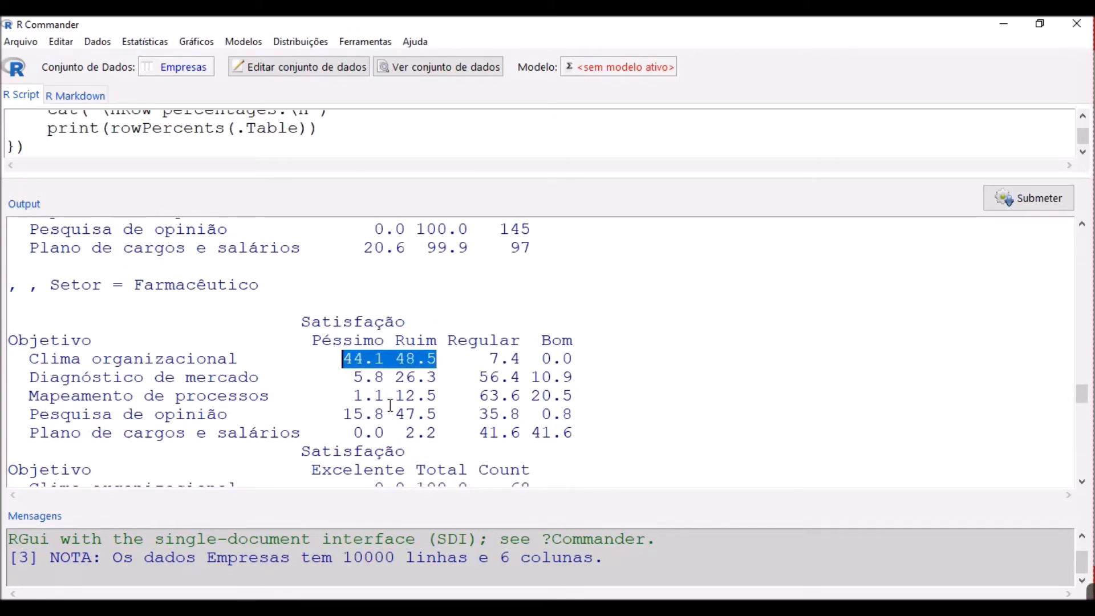
- Highlight the Péssimo row percentage for Clima organizacional in the Indústria digital sector, and clear the highlight
{"action": "scroll", "coordinate": [391, 405], "scroll_direction": "down", "scroll_amount": 6}
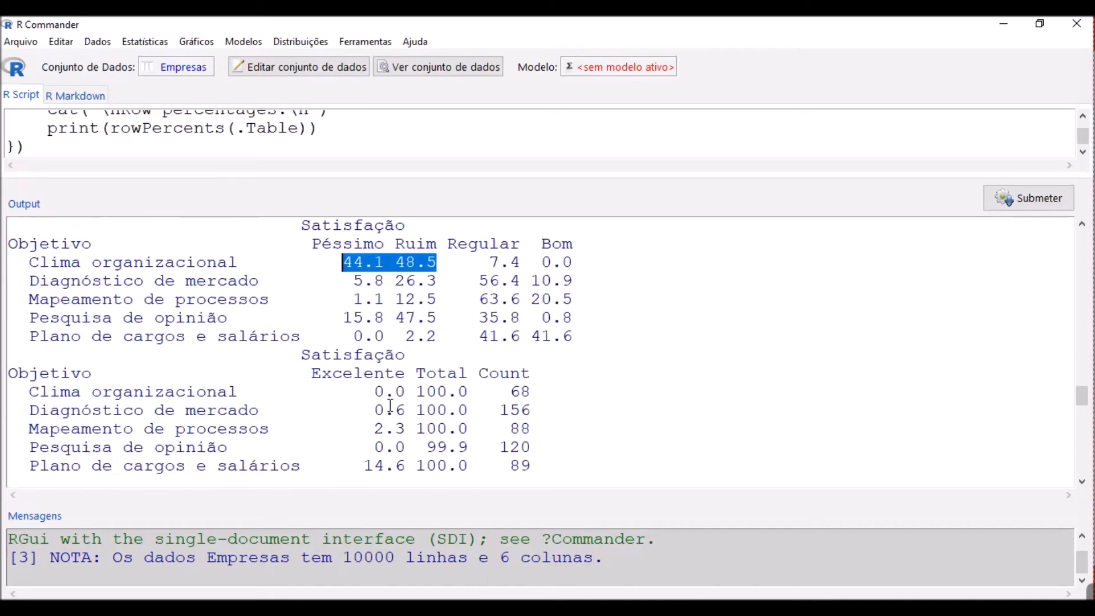
{"action": "scroll", "coordinate": [390, 405], "scroll_direction": "down", "scroll_amount": 3}
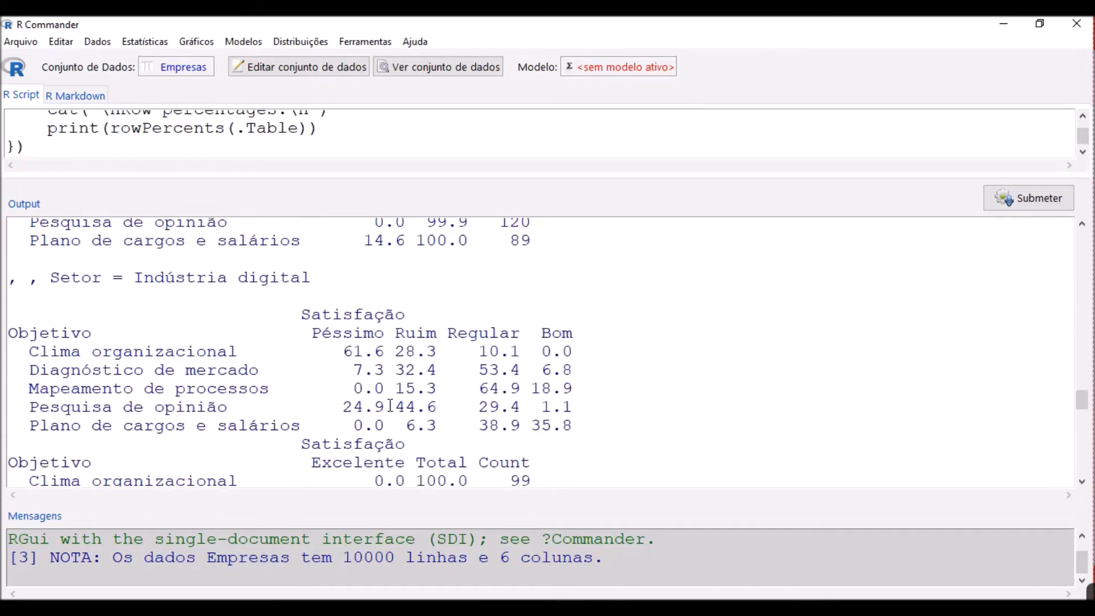
{"action": "left_click_drag", "start_coordinate": [343, 351], "coordinate": [386, 351]}
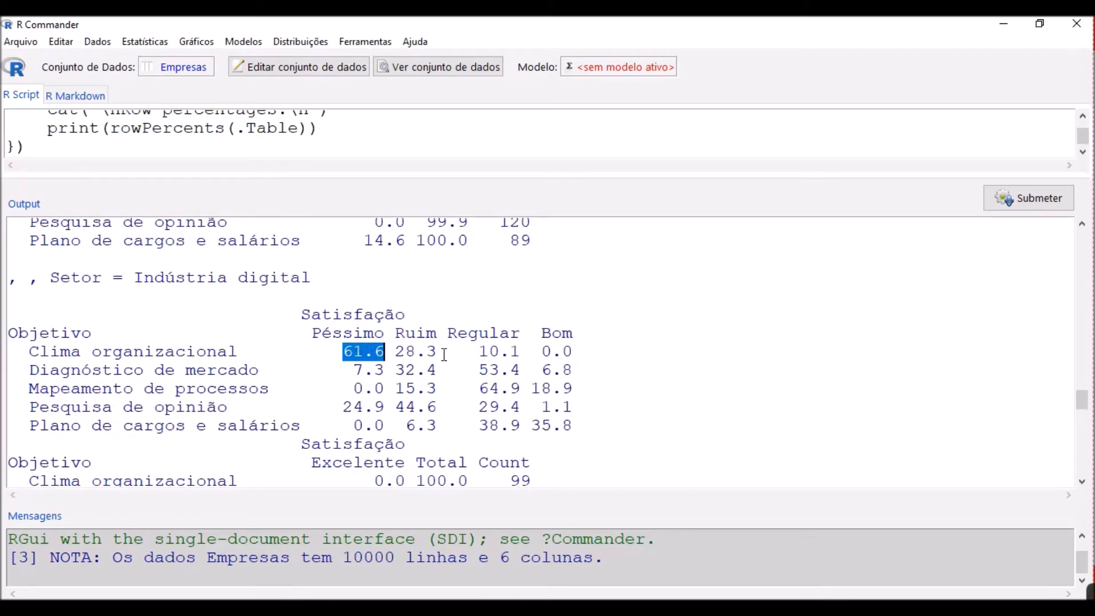
{"action": "left_click", "coordinate": [445, 352]}
- Examine the Clima organizacional row percentages in the sector tables from Mineração through Serviços
{"action": "scroll", "coordinate": [445, 353], "scroll_direction": "down", "scroll_amount": 2}
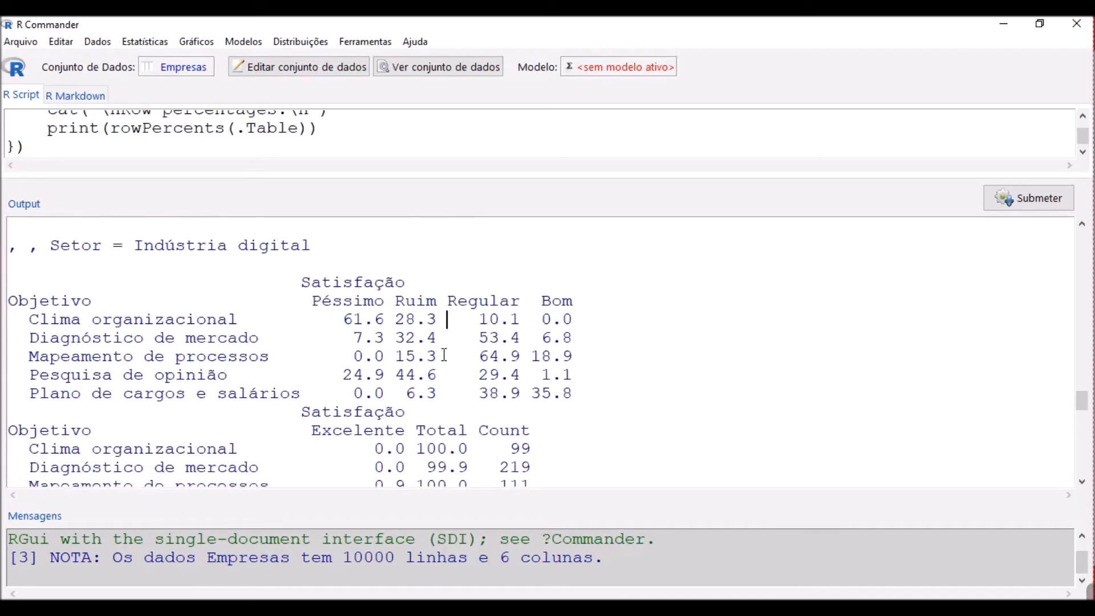
{"action": "scroll", "coordinate": [445, 354], "scroll_direction": "down", "scroll_amount": 4}
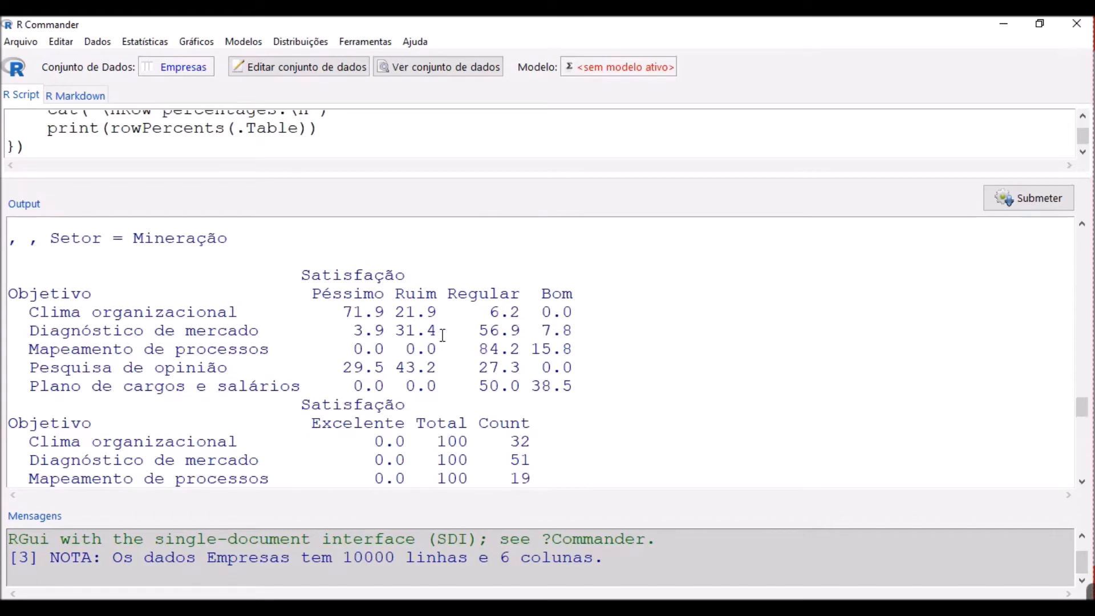
{"action": "scroll", "coordinate": [443, 334], "scroll_direction": "down", "scroll_amount": 5}
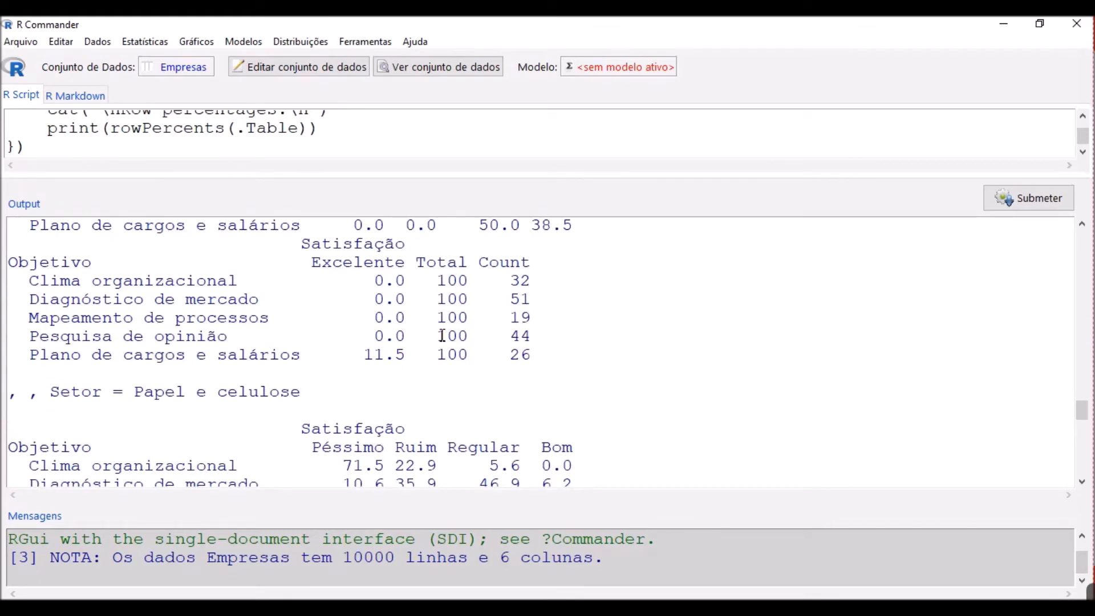
{"action": "scroll", "coordinate": [442, 335], "scroll_direction": "down", "scroll_amount": 1}
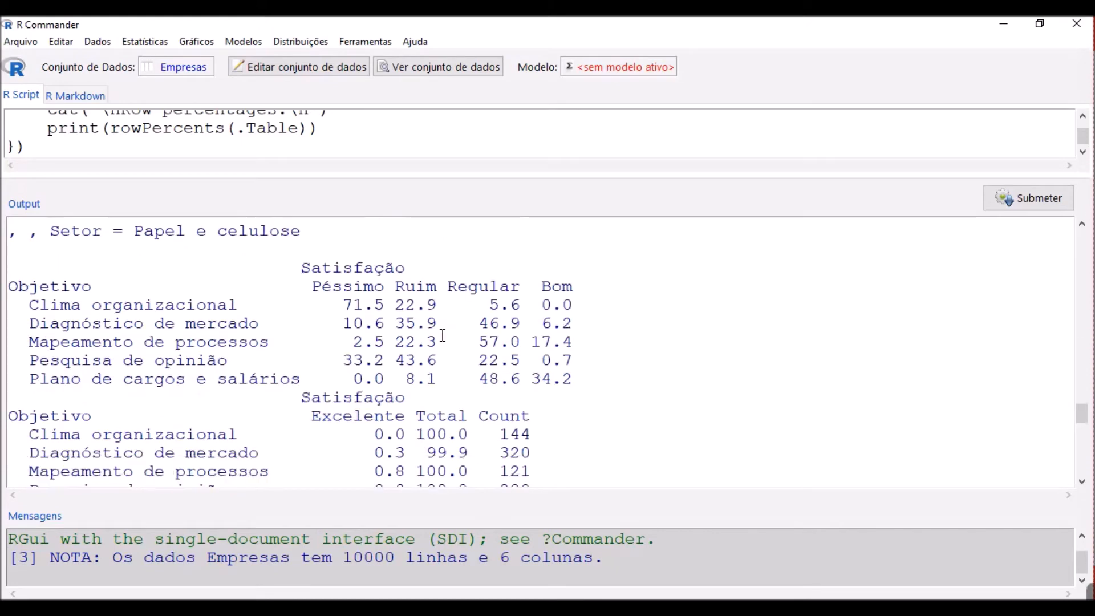
{"action": "scroll", "coordinate": [442, 335], "scroll_direction": "down", "scroll_amount": 3}
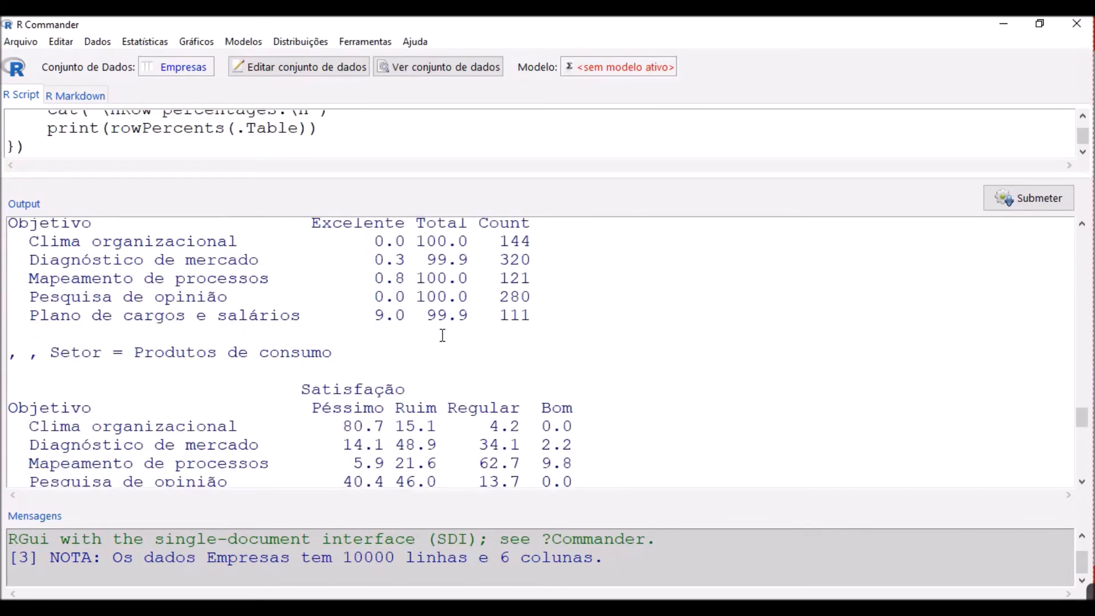
{"action": "scroll", "coordinate": [442, 335], "scroll_direction": "down", "scroll_amount": 3}
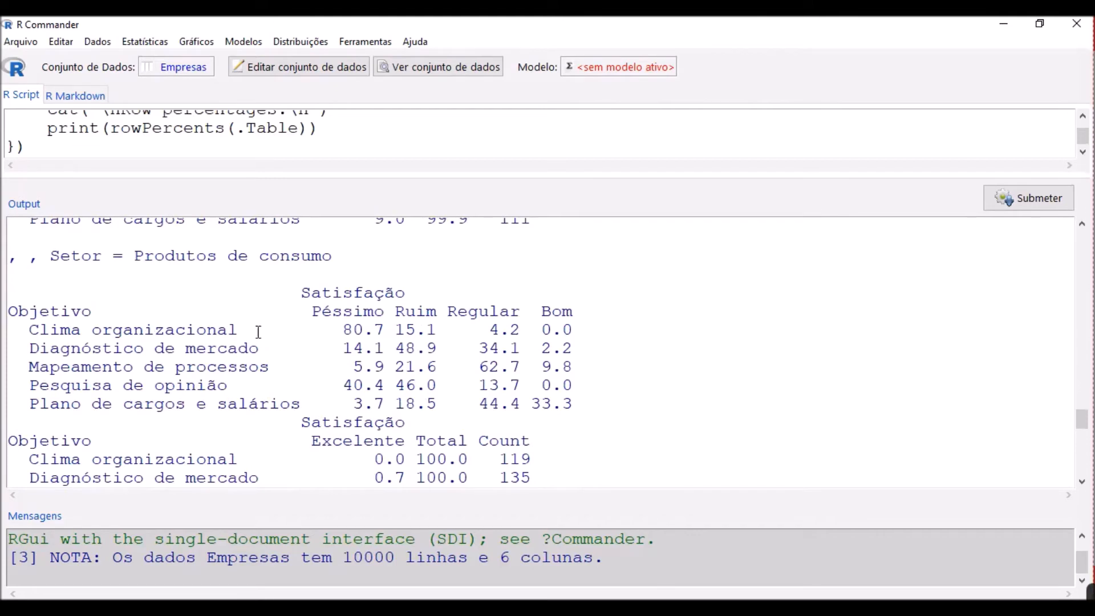
{"action": "scroll", "coordinate": [361, 371], "scroll_direction": "down", "scroll_amount": 1}
{"action": "scroll", "coordinate": [361, 371], "scroll_direction": "down", "scroll_amount": 5}
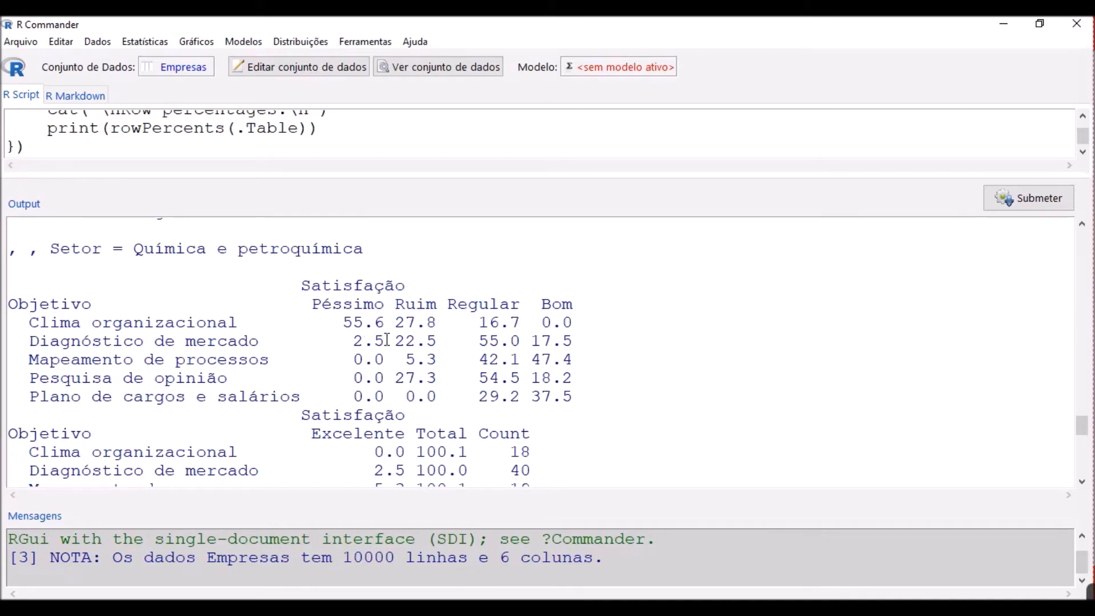
{"action": "scroll", "coordinate": [388, 332], "scroll_direction": "down", "scroll_amount": 1}
{"action": "scroll", "coordinate": [388, 331], "scroll_direction": "down", "scroll_amount": 5}
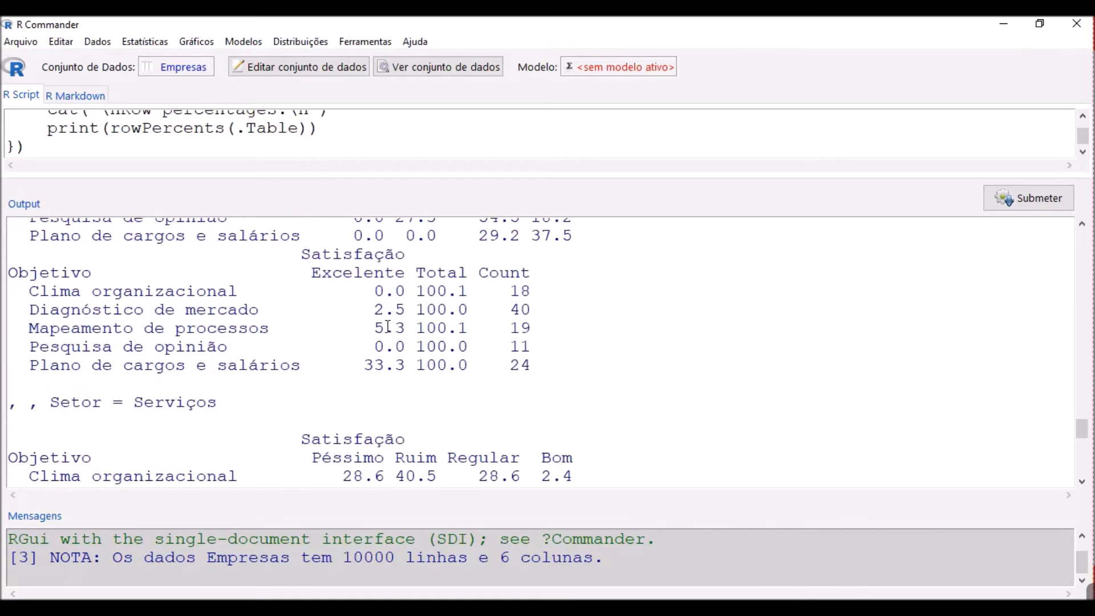
{"action": "scroll", "coordinate": [388, 325], "scroll_direction": "down", "scroll_amount": 2}
{"action": "scroll", "coordinate": [388, 320], "scroll_direction": "up", "scroll_amount": 2}
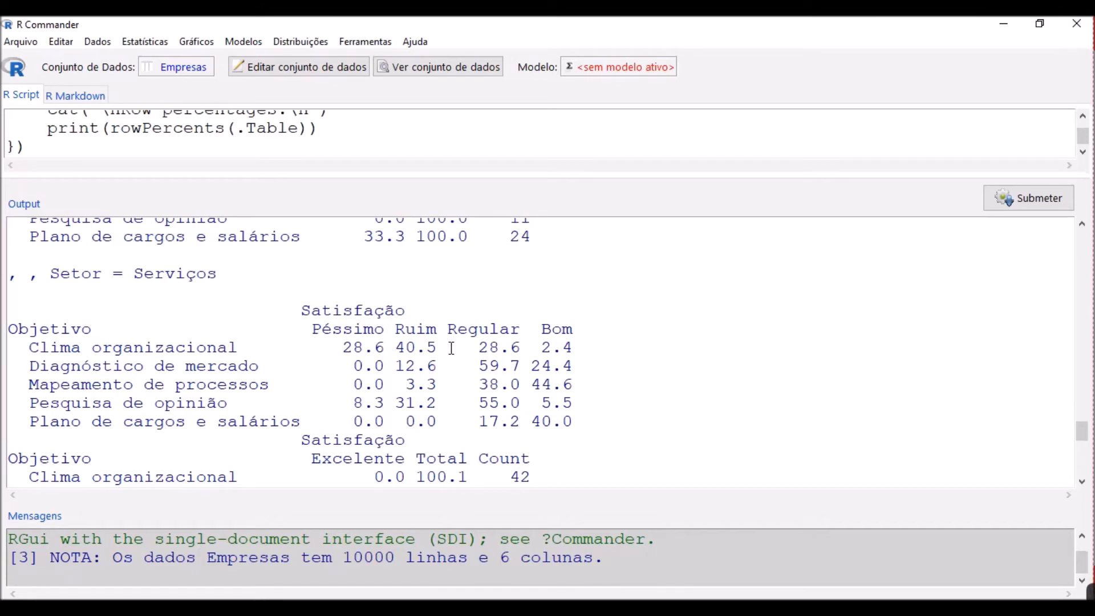
- Examine the Clima organizacional row percentages for Siderurgia e metalurgia, Telecomunicações, Têxteis and Transporte
{"action": "scroll", "coordinate": [451, 348], "scroll_direction": "down", "scroll_amount": 5}
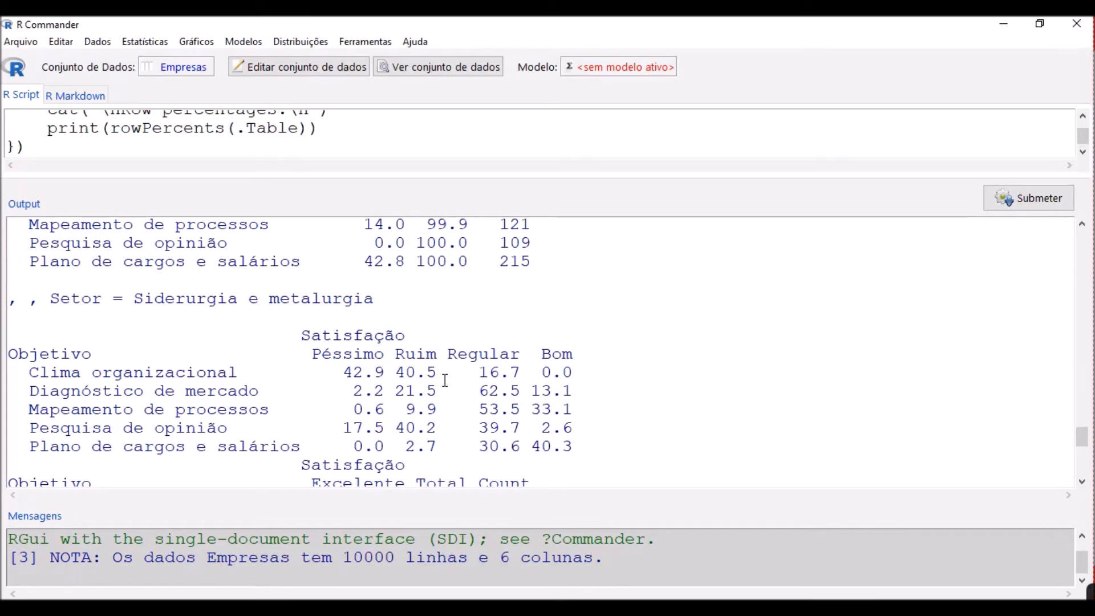
{"action": "scroll", "coordinate": [446, 381], "scroll_direction": "down", "scroll_amount": 5}
{"action": "scroll", "coordinate": [445, 378], "scroll_direction": "down", "scroll_amount": 1}
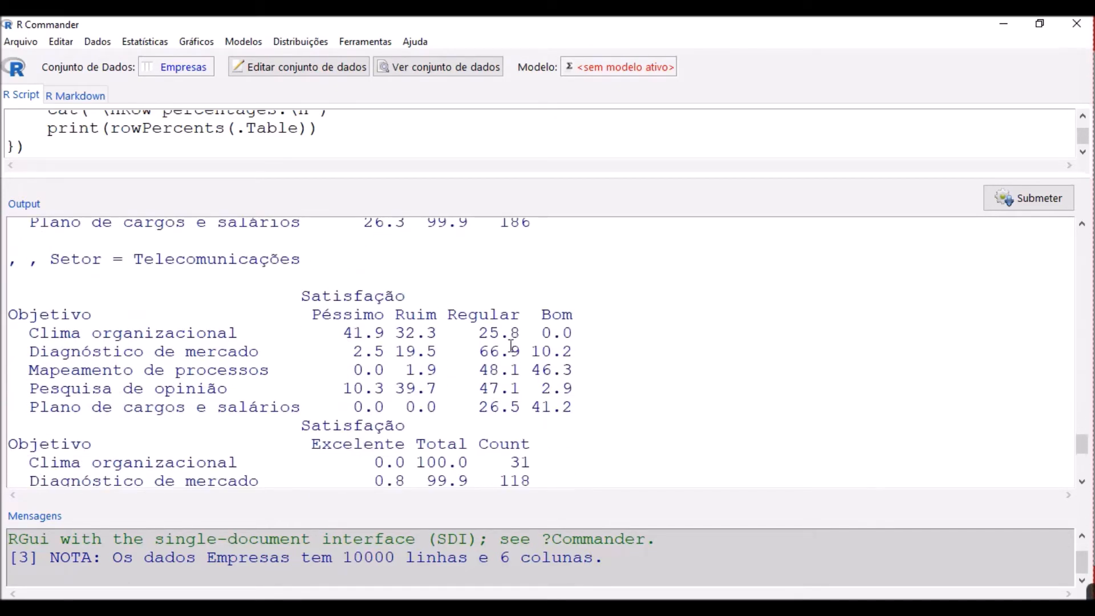
{"action": "scroll", "coordinate": [453, 348], "scroll_direction": "down", "scroll_amount": 1}
{"action": "scroll", "coordinate": [452, 344], "scroll_direction": "down", "scroll_amount": 1}
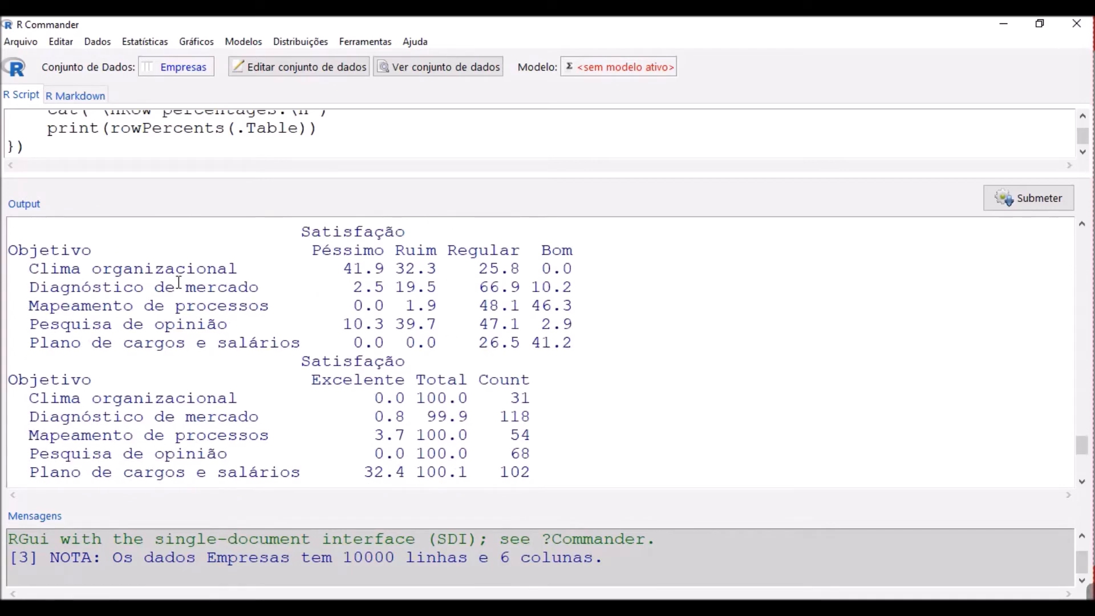
{"action": "scroll", "coordinate": [257, 284], "scroll_direction": "up", "scroll_amount": 1}
{"action": "scroll", "coordinate": [308, 314], "scroll_direction": "down", "scroll_amount": 9}
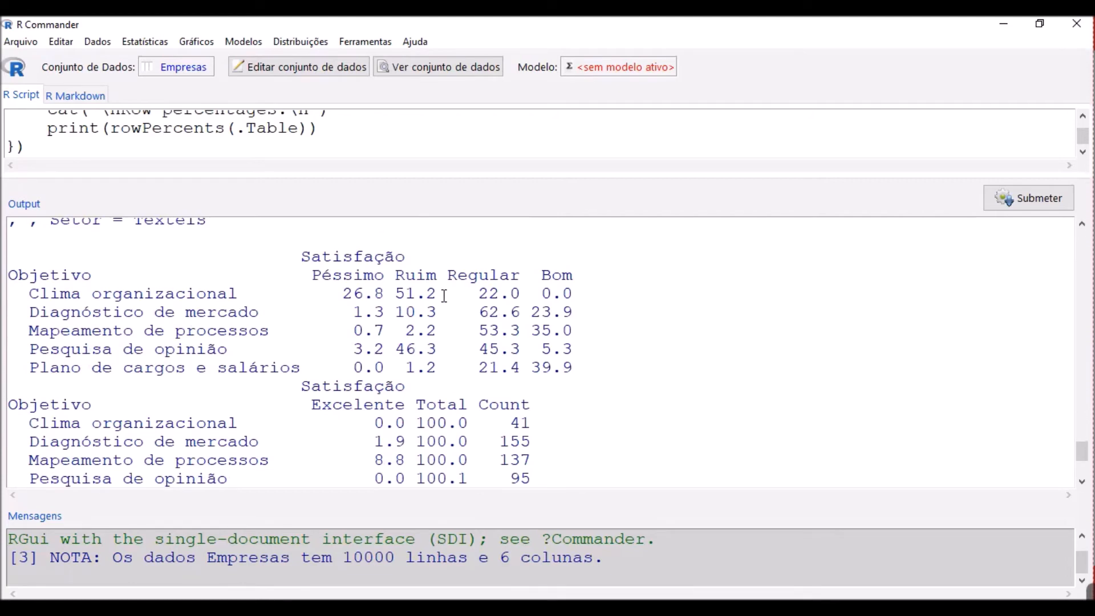
{"action": "scroll", "coordinate": [443, 294], "scroll_direction": "up", "scroll_amount": 1}
{"action": "scroll", "coordinate": [442, 294], "scroll_direction": "down", "scroll_amount": 5}
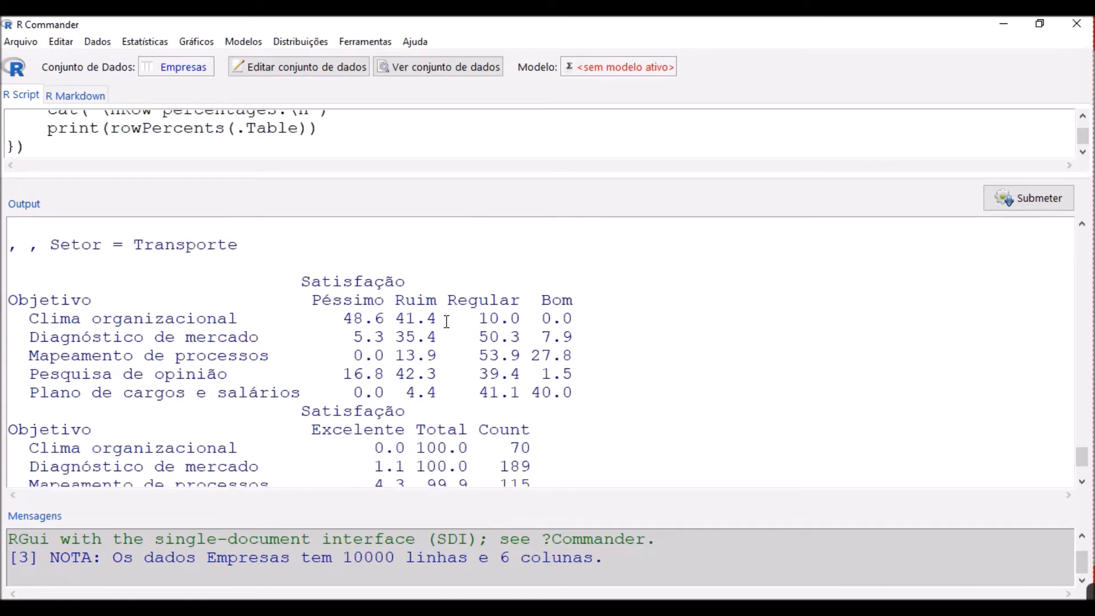
- Compare the Ruim and Regular row percentages for Clima organizacional in Varejo by highlighting them, and review the rest of that table
{"action": "scroll", "coordinate": [447, 323], "scroll_direction": "down", "scroll_amount": 1}
{"action": "scroll", "coordinate": [447, 302], "scroll_direction": "down", "scroll_amount": 5}
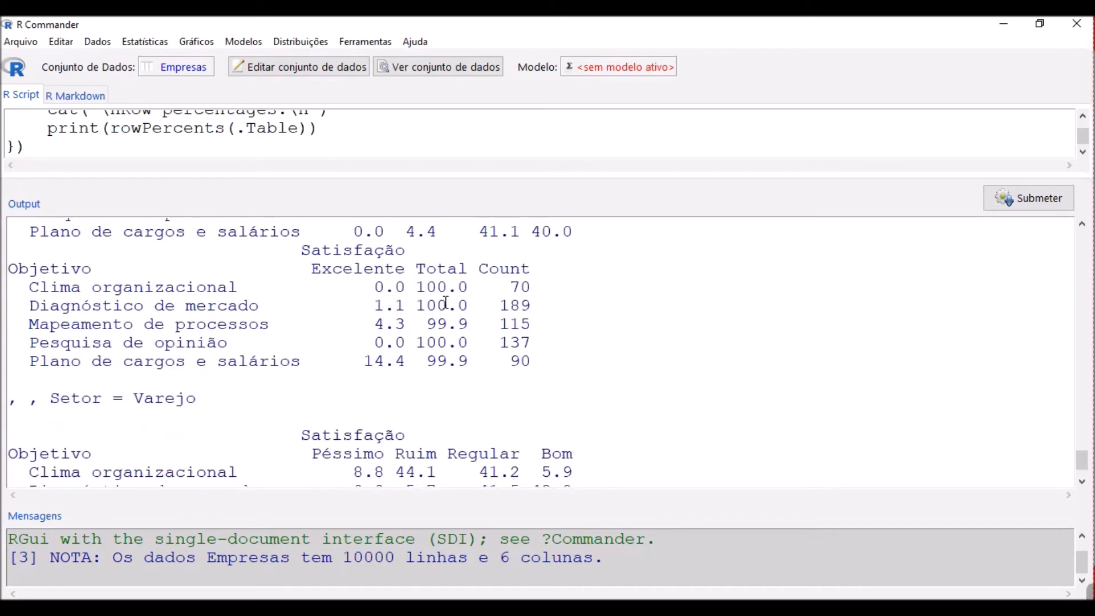
{"action": "scroll", "coordinate": [446, 302], "scroll_direction": "down", "scroll_amount": 1}
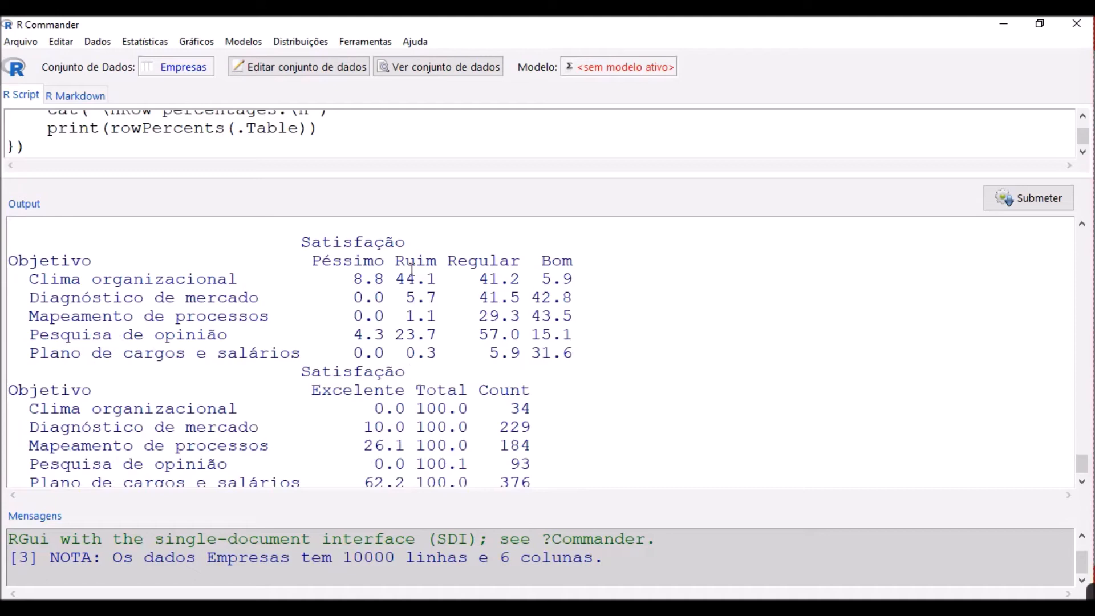
{"action": "scroll", "coordinate": [387, 296], "scroll_direction": "up", "scroll_amount": 1}
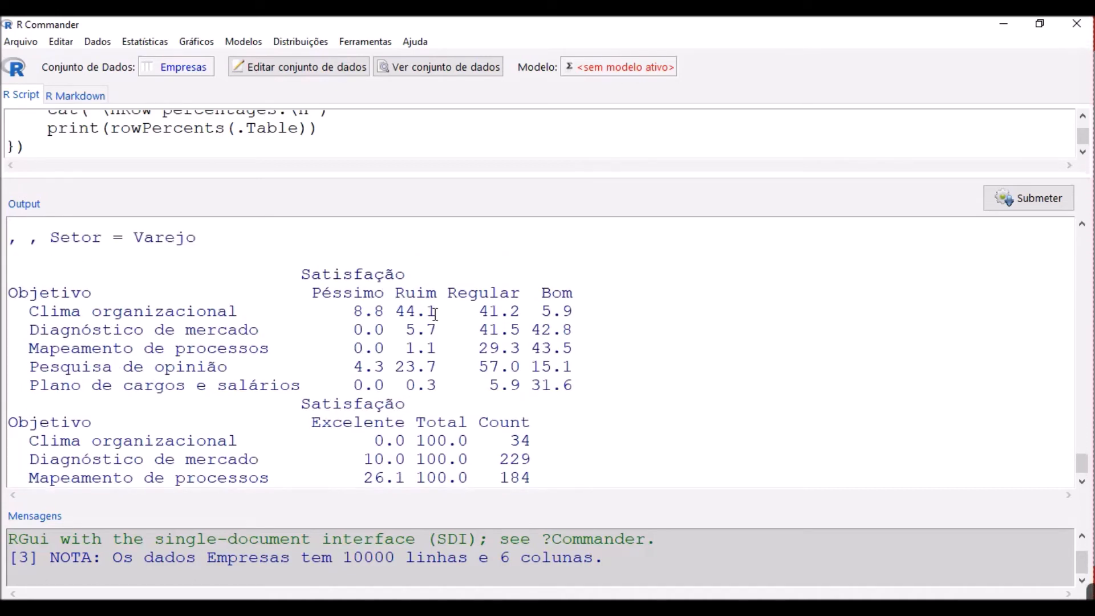
{"action": "left_click_drag", "start_coordinate": [435, 315], "coordinate": [396, 313]}
{"action": "left_click", "coordinate": [479, 312]}
{"action": "left_click_drag", "start_coordinate": [480, 313], "coordinate": [531, 313]}
{"action": "left_click", "coordinate": [541, 367]}
{"action": "scroll", "coordinate": [400, 414], "scroll_direction": "down", "scroll_amount": 2}
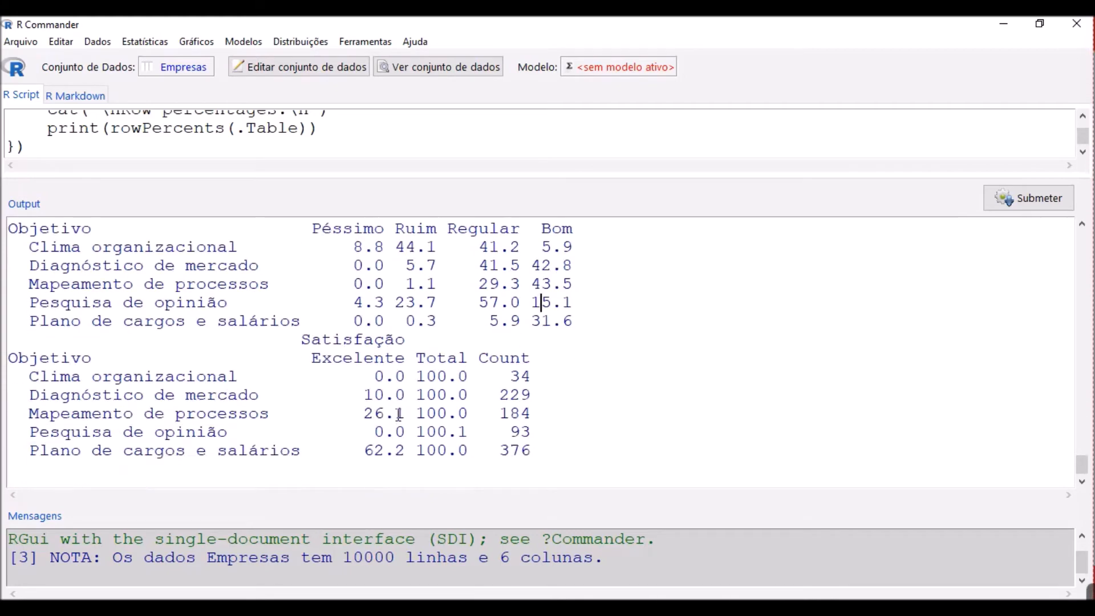
{"action": "scroll", "coordinate": [399, 415], "scroll_direction": "up", "scroll_amount": 5}
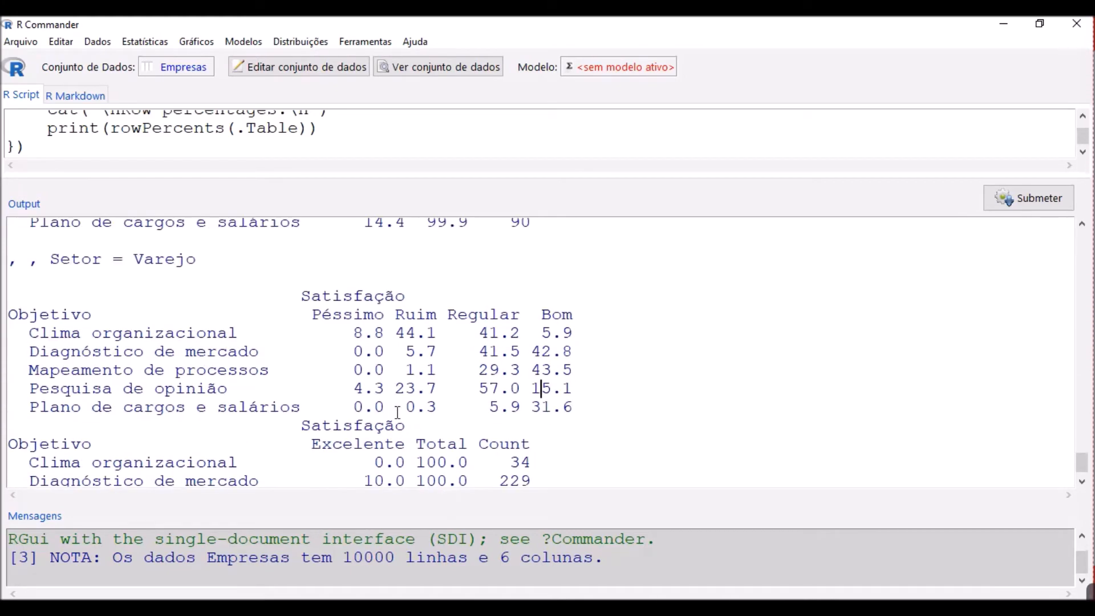
{"action": "scroll", "coordinate": [398, 412], "scroll_direction": "down", "scroll_amount": 1}
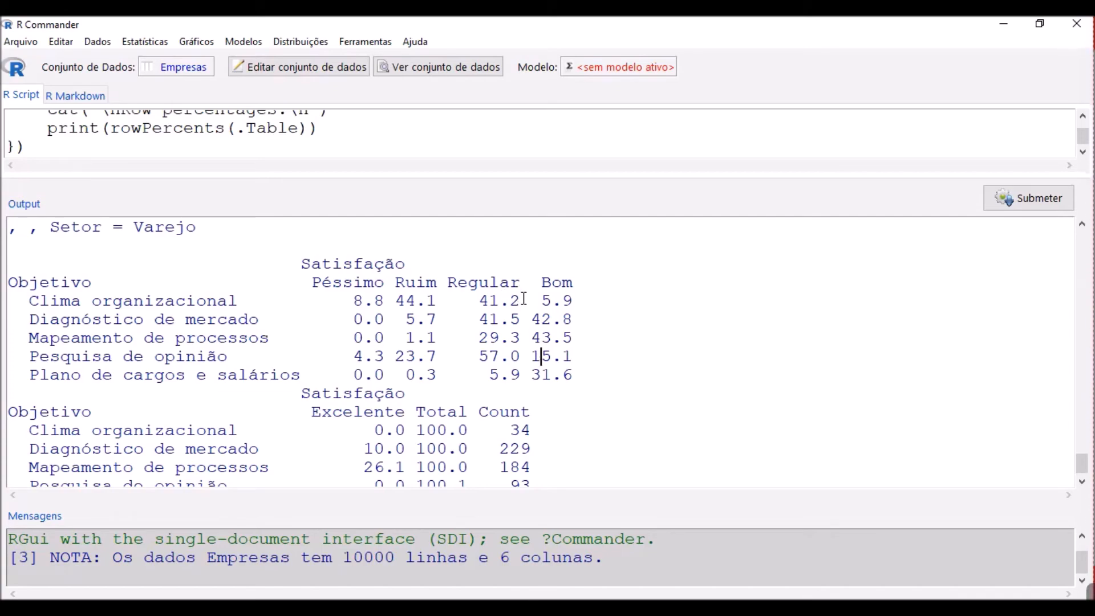
- Return to the Produtos de consumo row percentages and highlight the Péssimo value for Clima organizacional
{"action": "scroll", "coordinate": [523, 298], "scroll_direction": "up", "scroll_amount": 5}
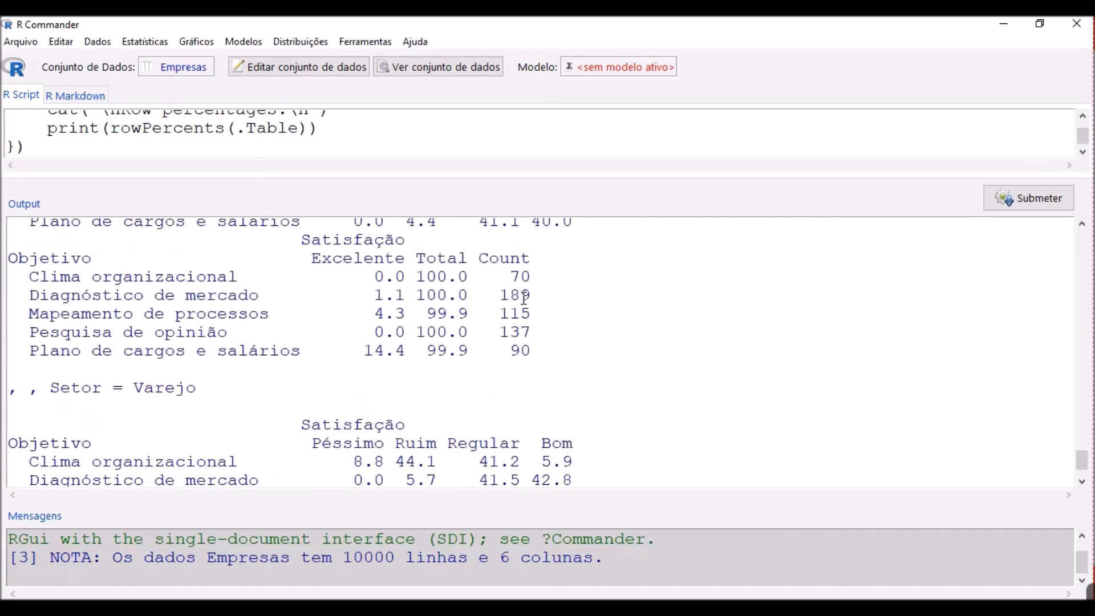
{"action": "scroll", "coordinate": [523, 298], "scroll_direction": "up", "scroll_amount": 10}
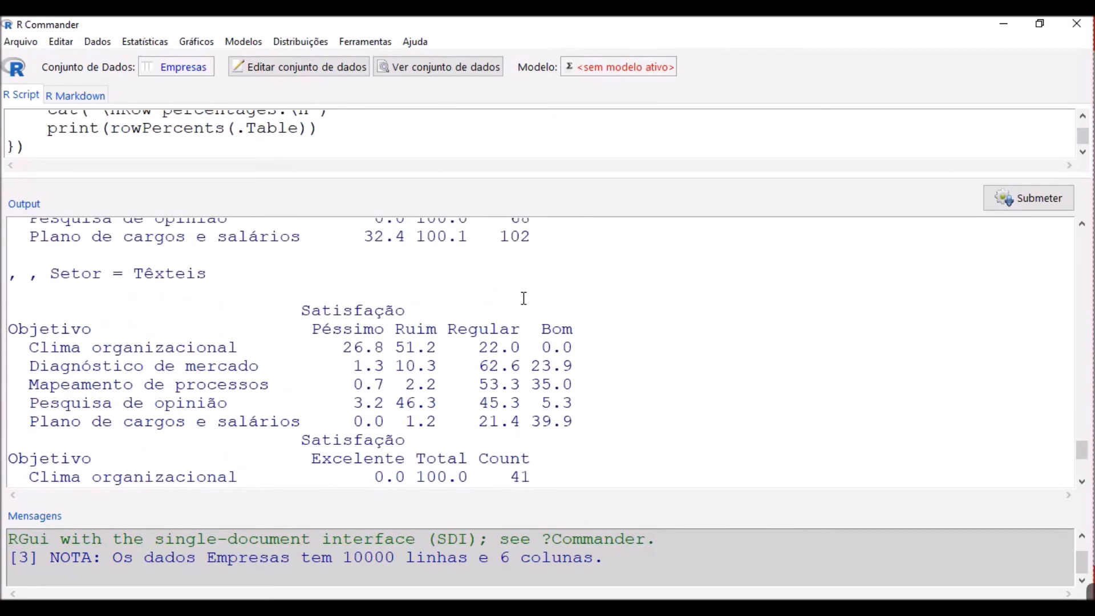
{"action": "scroll", "coordinate": [524, 298], "scroll_direction": "up", "scroll_amount": 10}
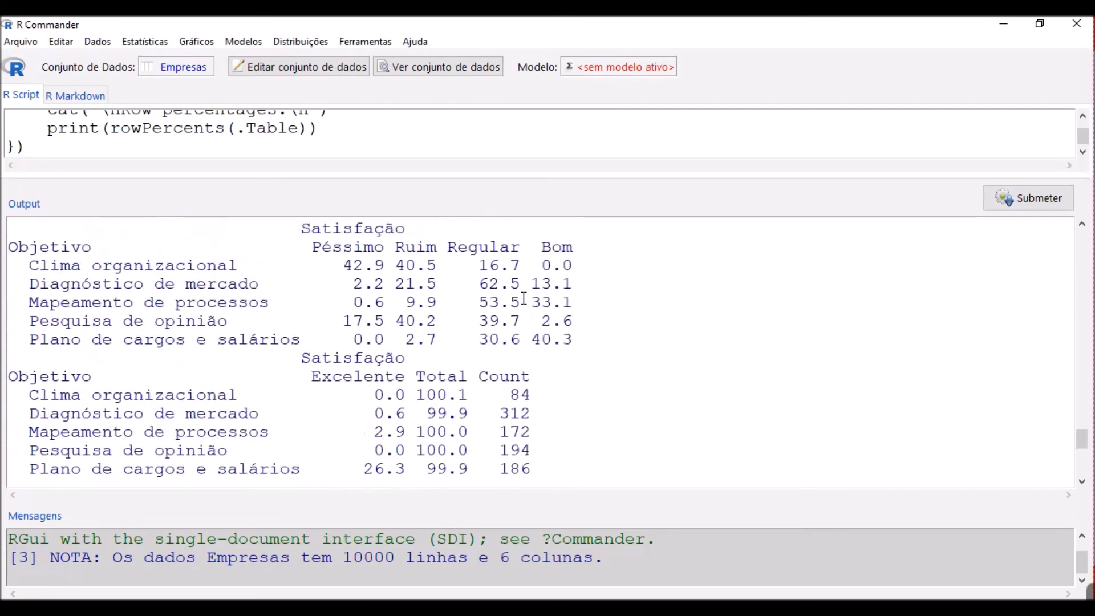
{"action": "scroll", "coordinate": [523, 299], "scroll_direction": "up", "scroll_amount": 10}
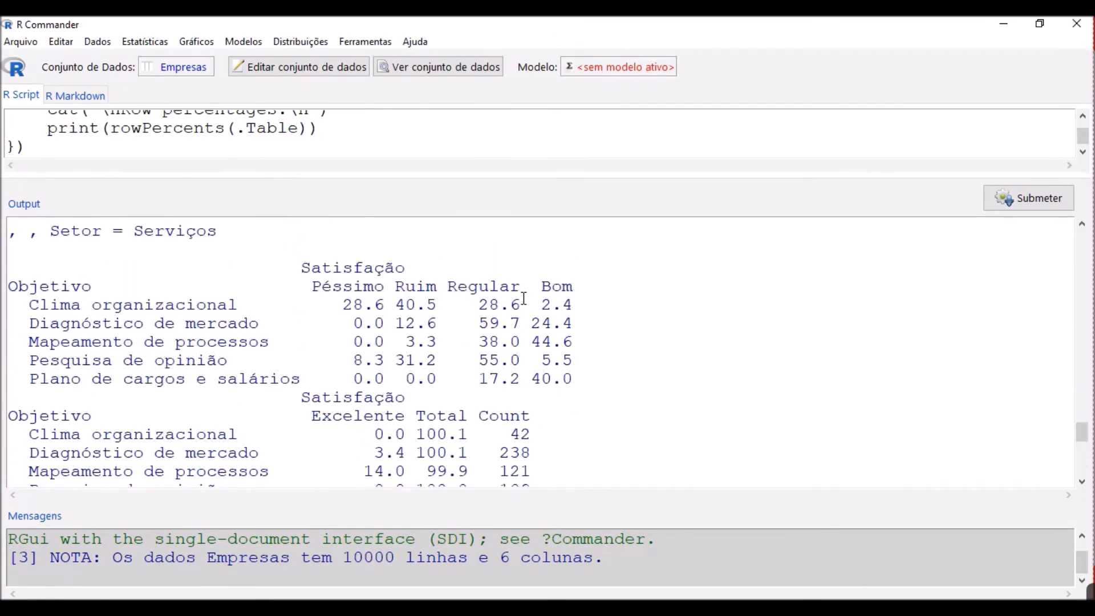
{"action": "scroll", "coordinate": [524, 299], "scroll_direction": "up", "scroll_amount": 10}
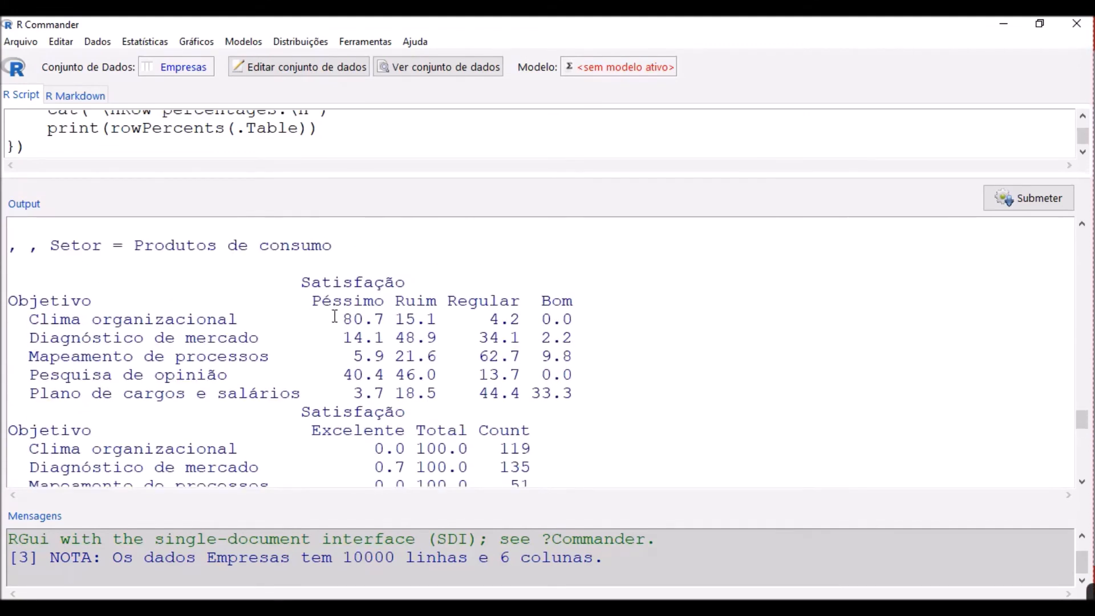
{"action": "left_click_drag", "start_coordinate": [334, 318], "coordinate": [385, 318]}
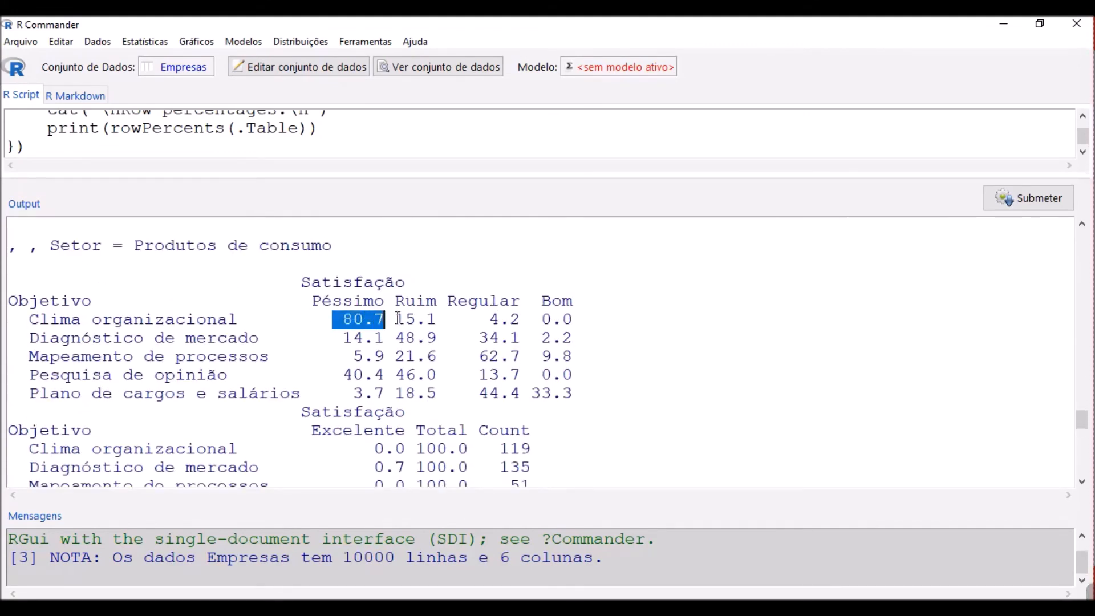
- Clear the highlighted value and review the Excelente, Total and Count columns for Produtos de consumo
{"action": "left_click", "coordinate": [393, 319]}
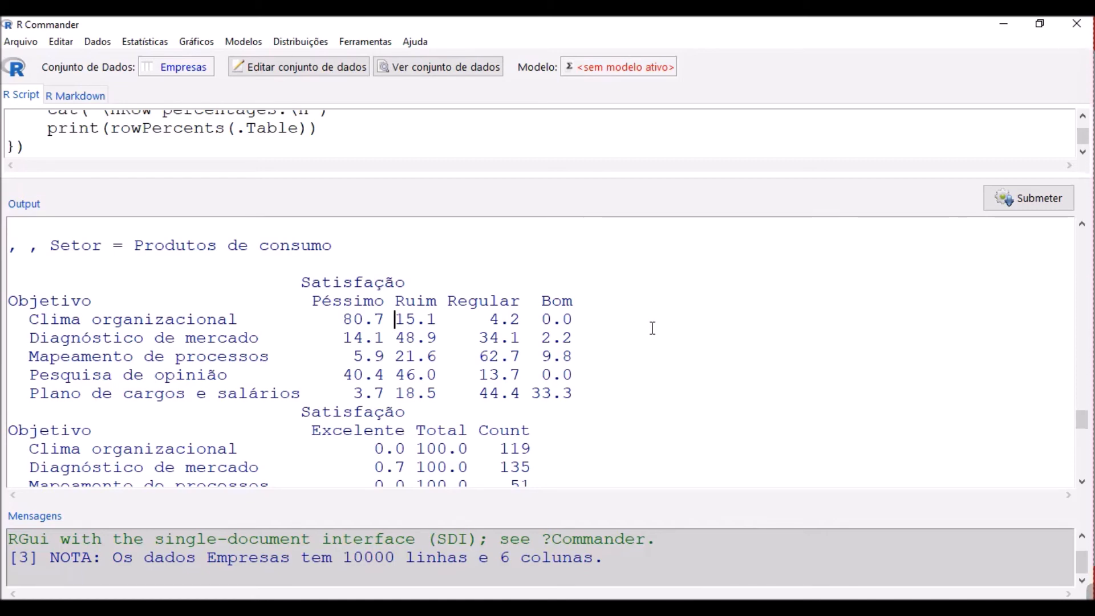
{"action": "scroll", "coordinate": [652, 328], "scroll_direction": "down", "scroll_amount": 7}
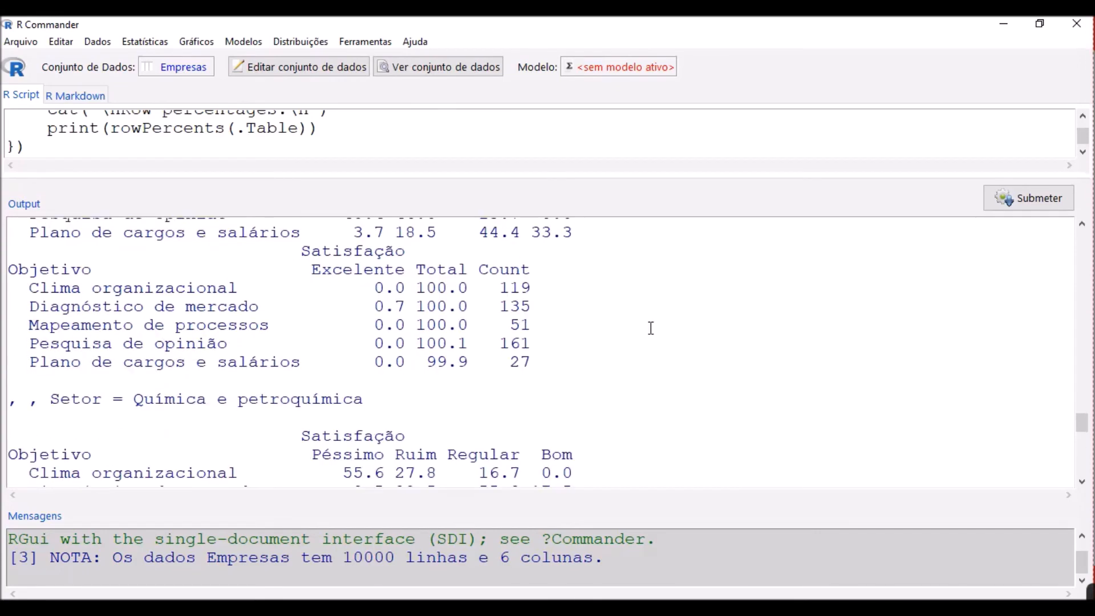
{"action": "scroll", "coordinate": [651, 328], "scroll_direction": "down", "scroll_amount": 1}
{"action": "scroll", "coordinate": [651, 326], "scroll_direction": "up", "scroll_amount": 11}
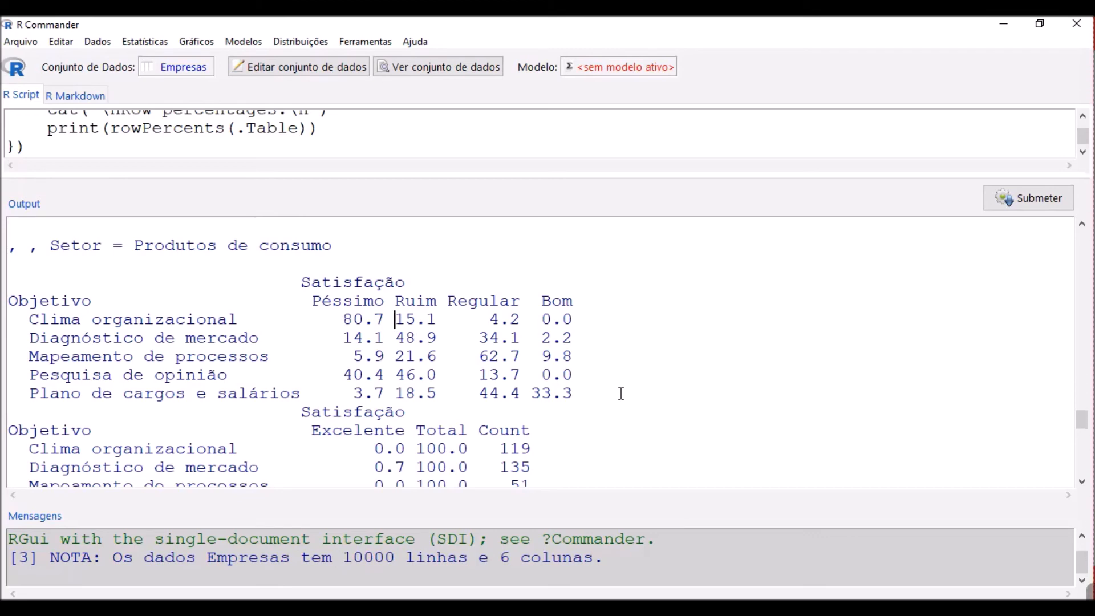
- Create a two-way contingency table with Objetivo as rows and Satisfação as columns, with row percentages and no independence test
{"action": "left_click", "coordinate": [164, 44]}
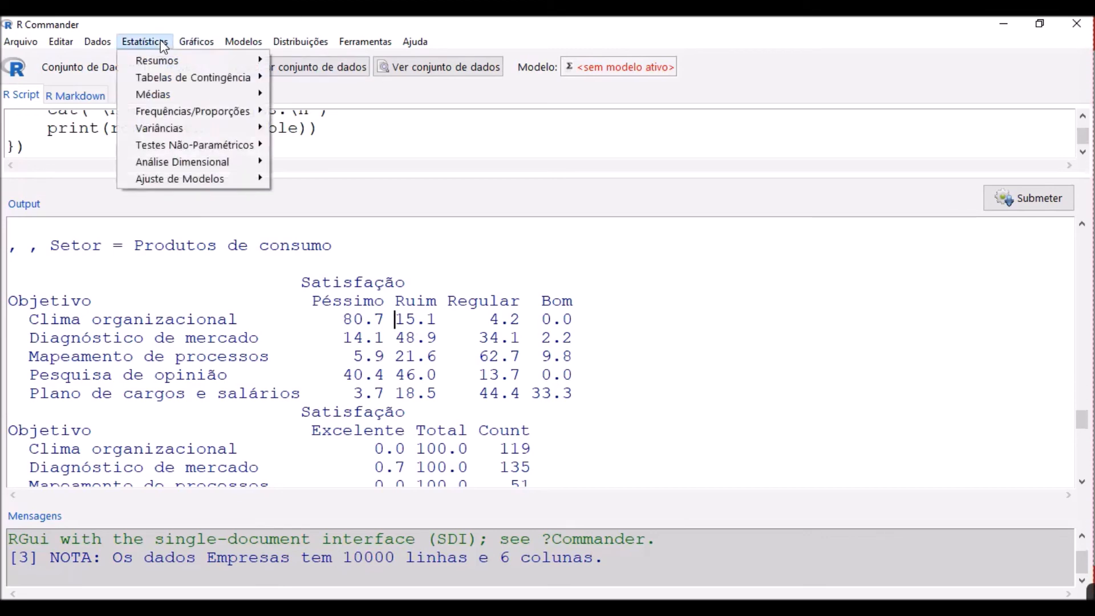
{"action": "mouse_move", "coordinate": [183, 78]}
{"action": "left_click", "coordinate": [363, 80]}
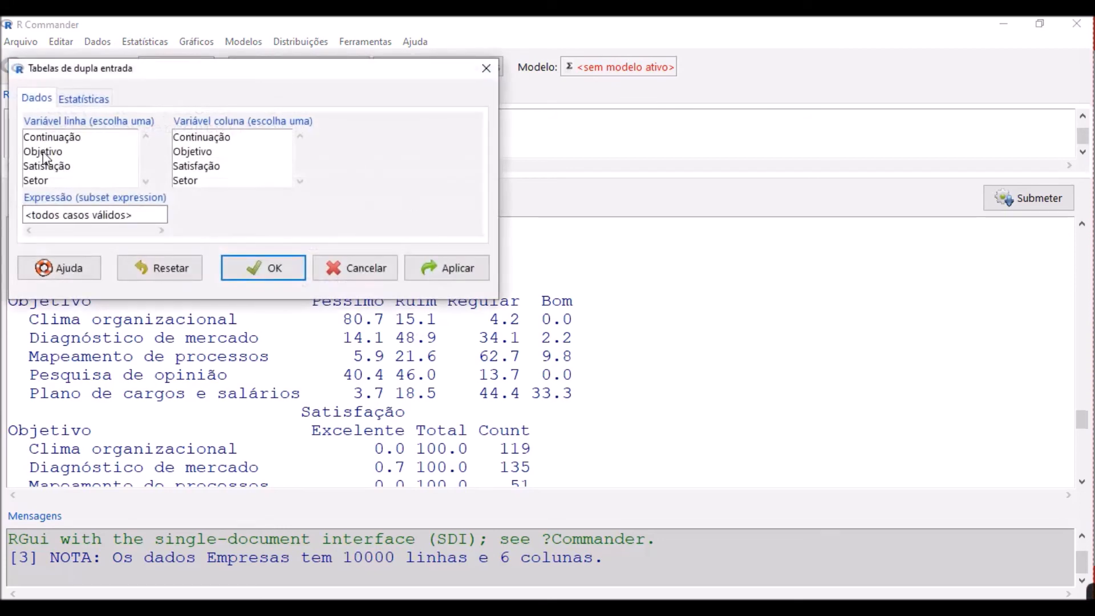
{"action": "left_click", "coordinate": [43, 152]}
{"action": "left_click", "coordinate": [216, 166]}
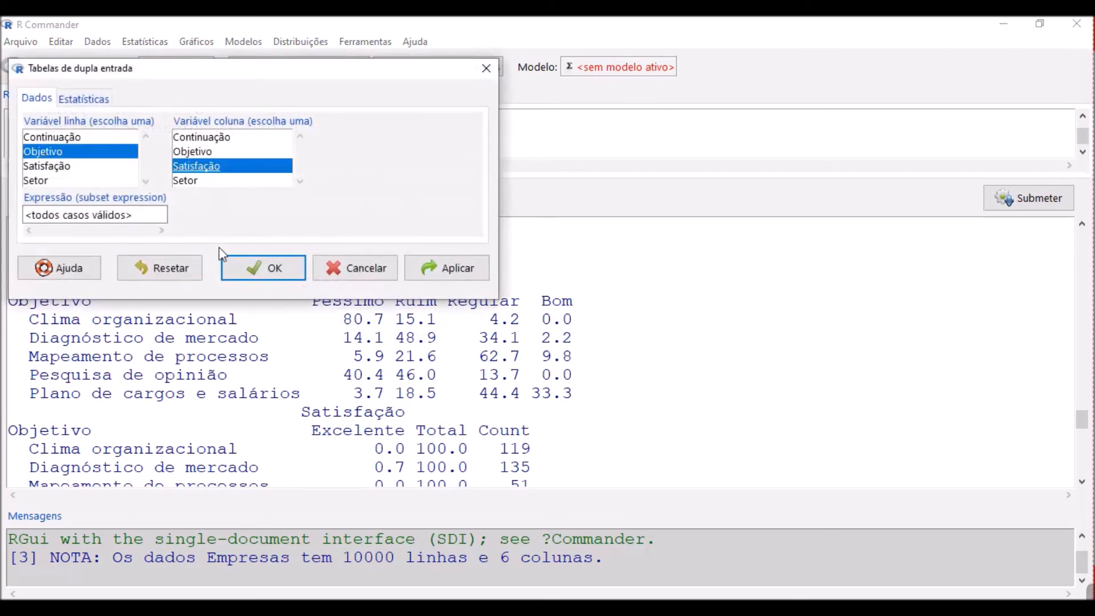
{"action": "left_click", "coordinate": [92, 99]}
{"action": "left_click", "coordinate": [41, 143]}
{"action": "left_click", "coordinate": [32, 193]}
{"action": "left_click", "coordinate": [273, 268]}
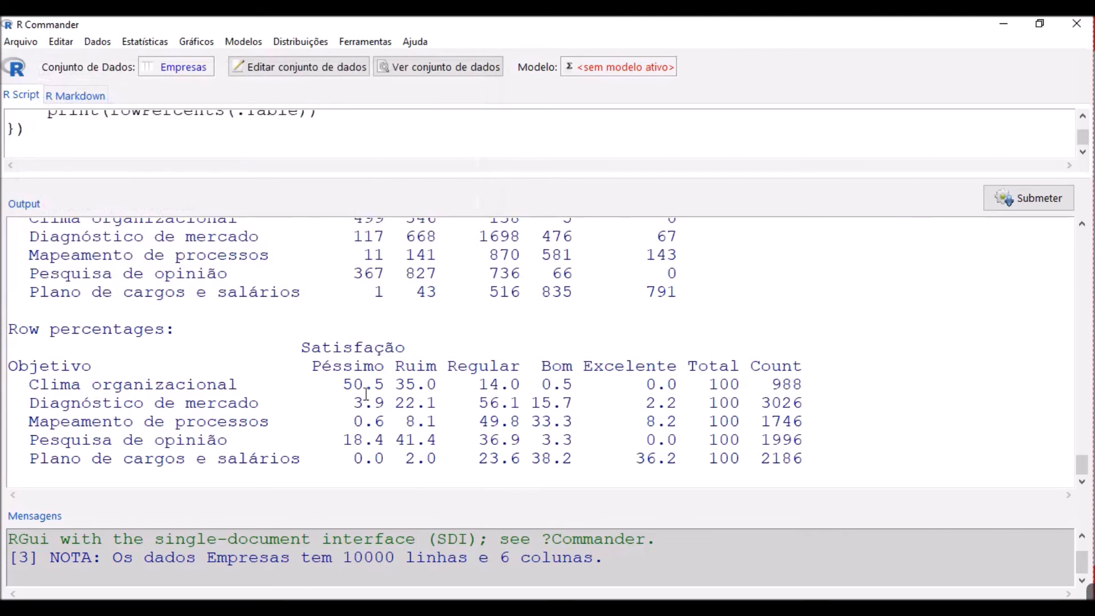
- Highlight the Péssimo and Ruim row percentages for Clima organizacional in the two-way table to examine them, and clear the highlight
{"action": "left_click_drag", "start_coordinate": [341, 384], "coordinate": [438, 386]}
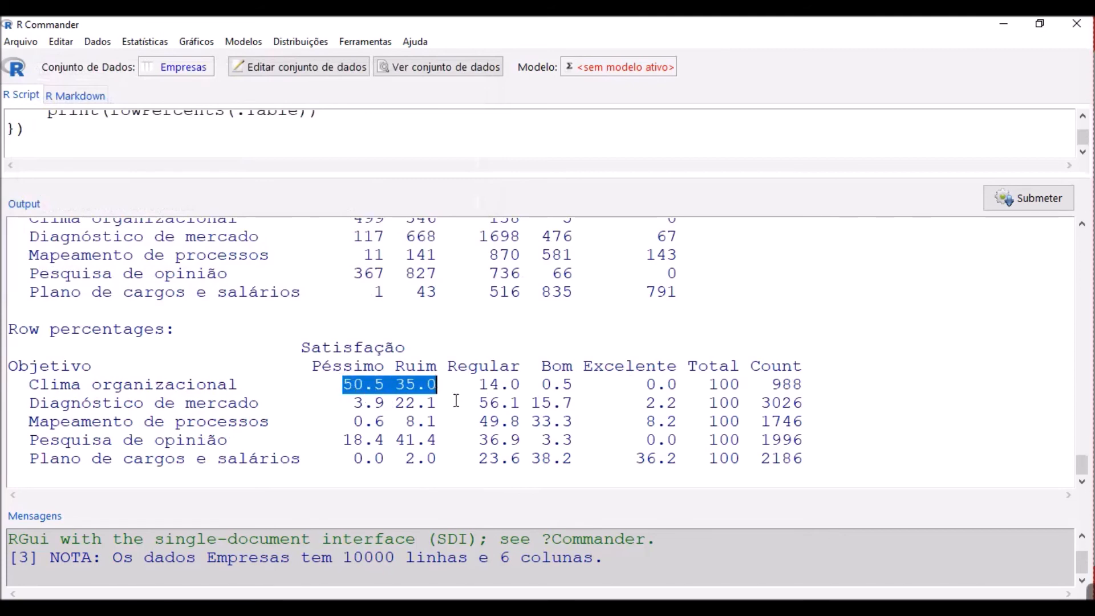
{"action": "left_click", "coordinate": [385, 390]}
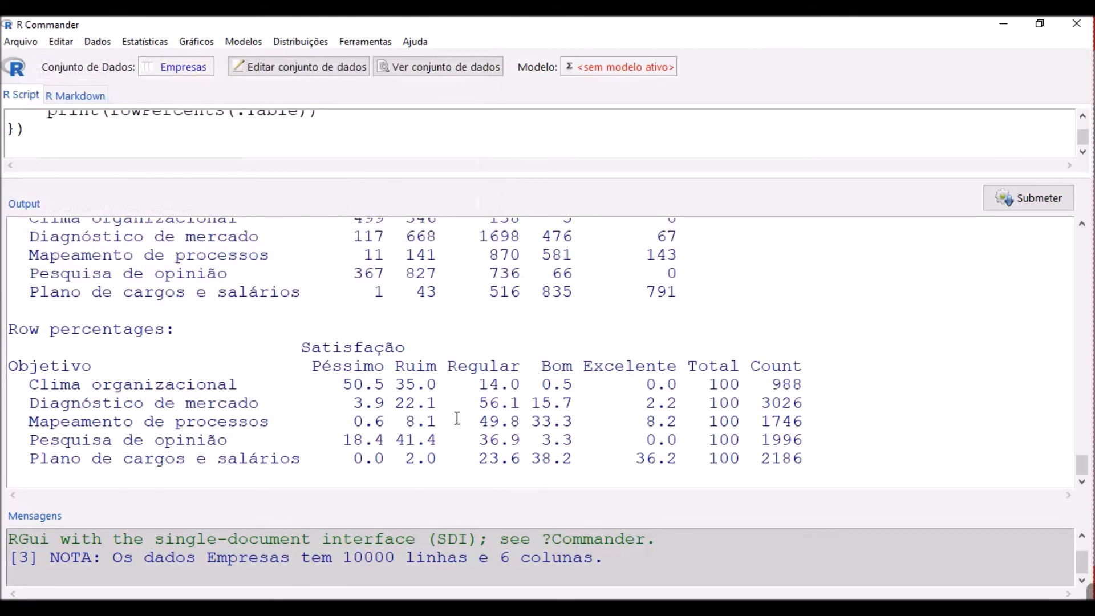
{"action": "left_click", "coordinate": [438, 385]}
- Check the two-way frequency table and go back to the Varejo row percentages to compare Clima organizacional
{"action": "scroll", "coordinate": [439, 386], "scroll_direction": "up", "scroll_amount": 2}
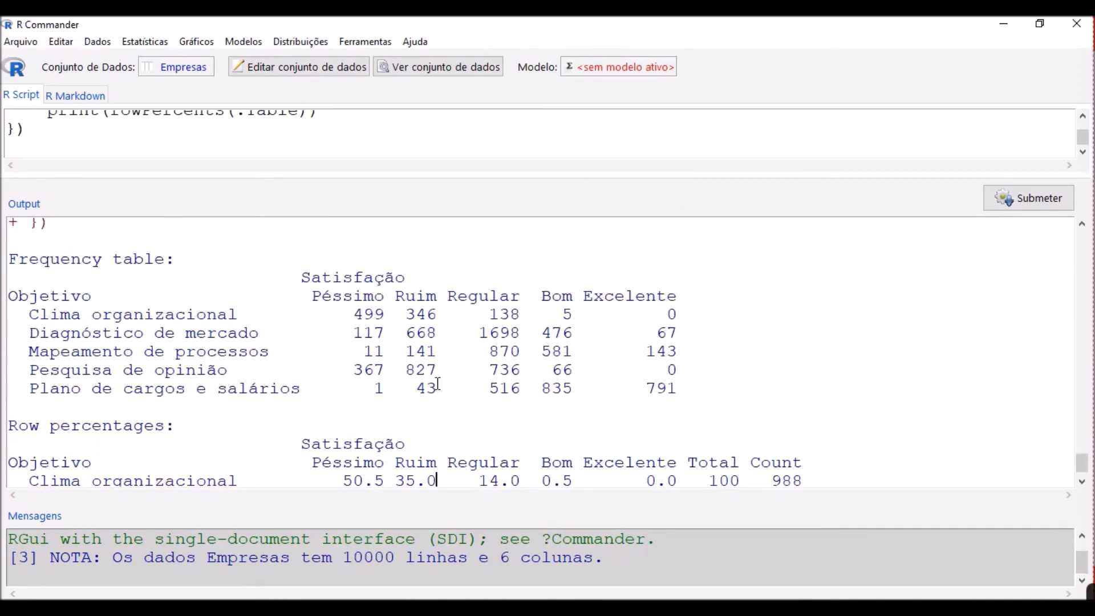
{"action": "scroll", "coordinate": [438, 385], "scroll_direction": "up", "scroll_amount": 2}
{"action": "scroll", "coordinate": [437, 385], "scroll_direction": "down", "scroll_amount": 10}
{"action": "scroll", "coordinate": [436, 385], "scroll_direction": "up", "scroll_amount": 2}
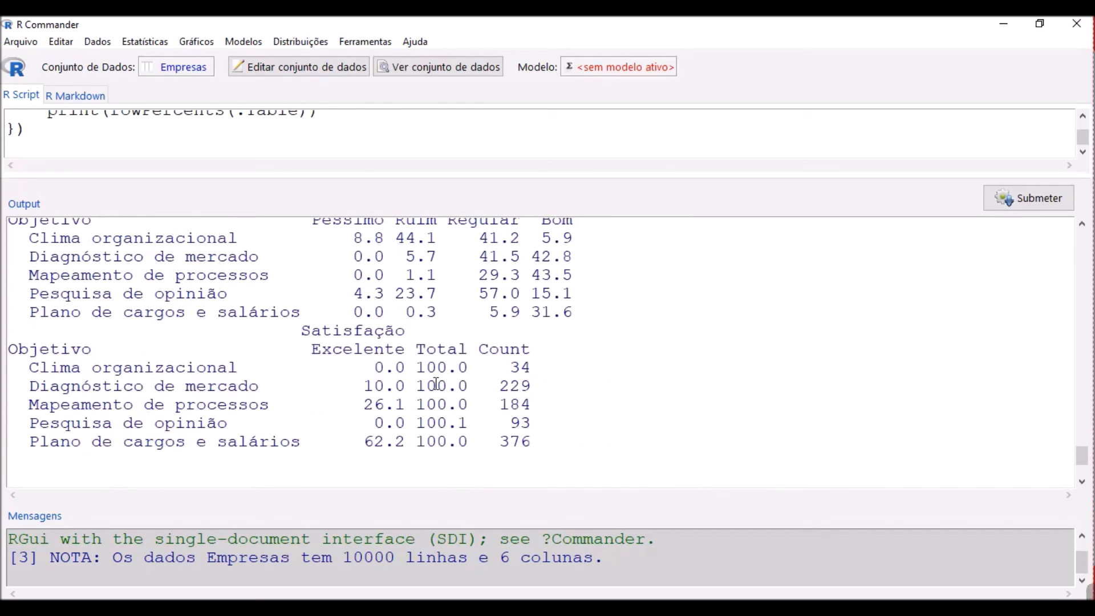
{"action": "scroll", "coordinate": [435, 383], "scroll_direction": "up", "scroll_amount": 2}
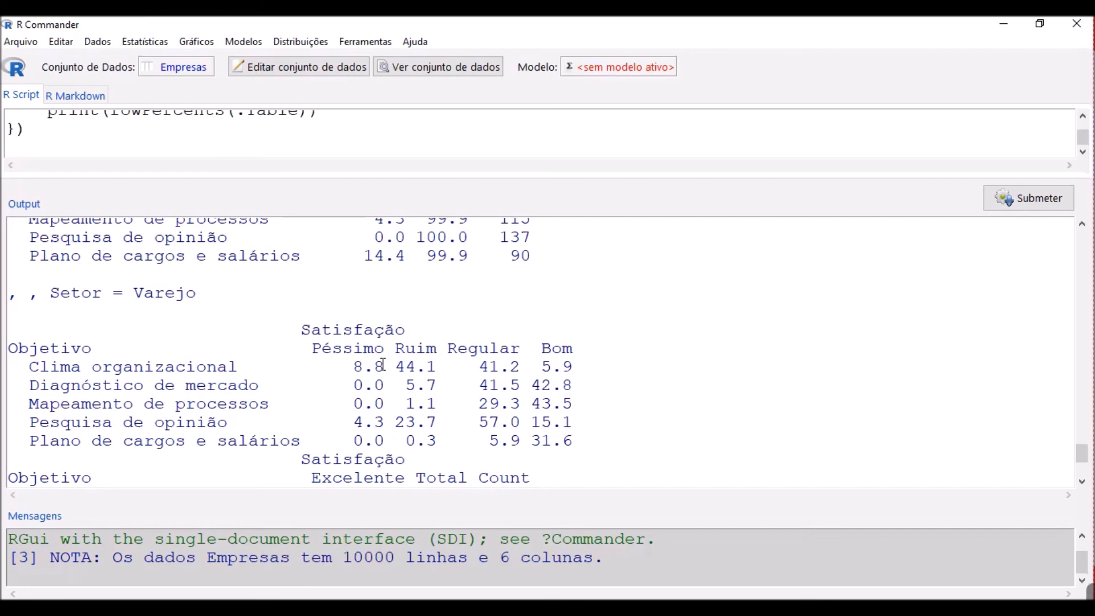
- Go back through the sector tables to Produtos de consumo and highlight the word Setor in its heading
{"action": "scroll", "coordinate": [383, 364], "scroll_direction": "up", "scroll_amount": 7}
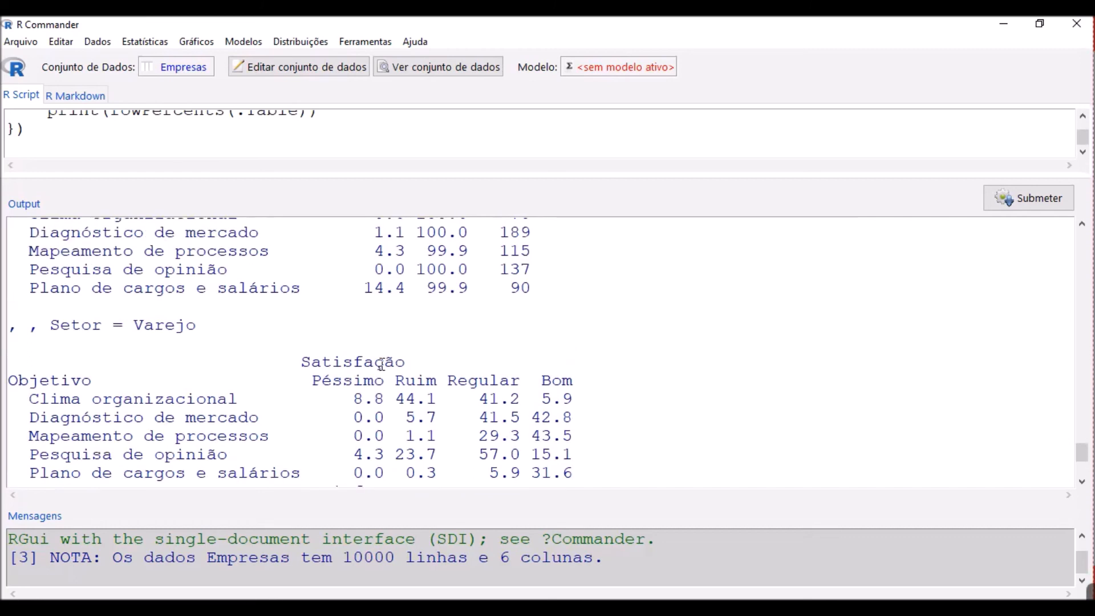
{"action": "scroll", "coordinate": [383, 364], "scroll_direction": "up", "scroll_amount": 10}
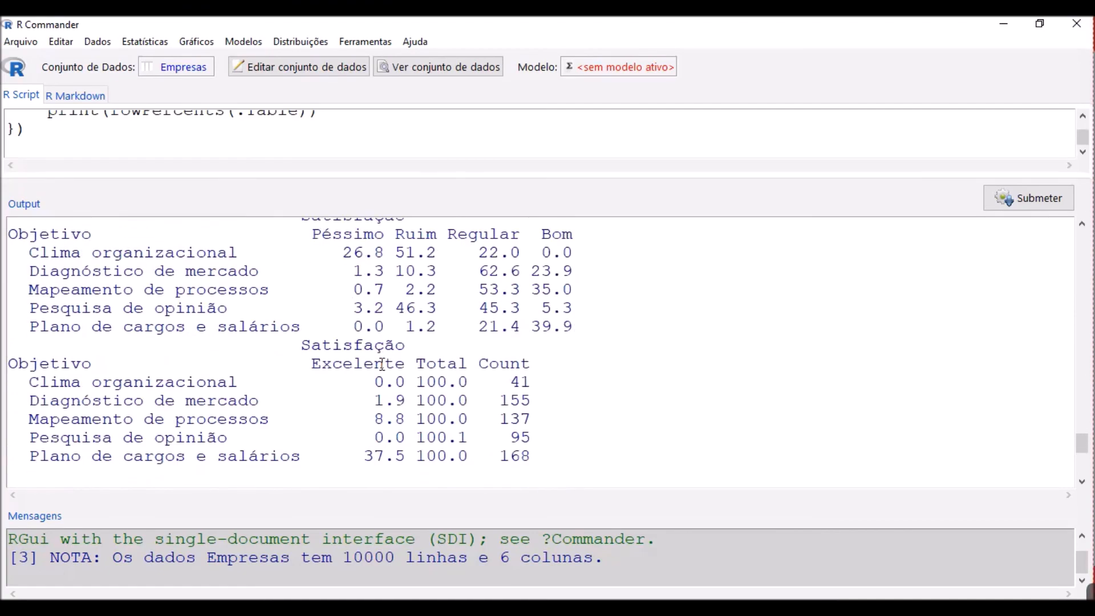
{"action": "scroll", "coordinate": [383, 364], "scroll_direction": "up", "scroll_amount": 9}
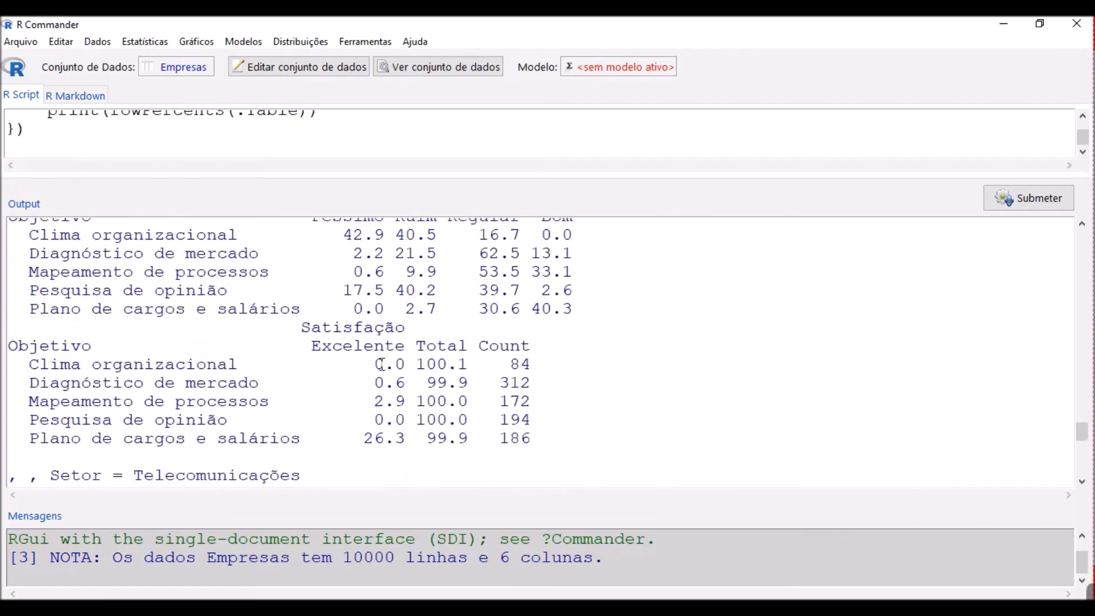
{"action": "scroll", "coordinate": [383, 364], "scroll_direction": "up", "scroll_amount": 9}
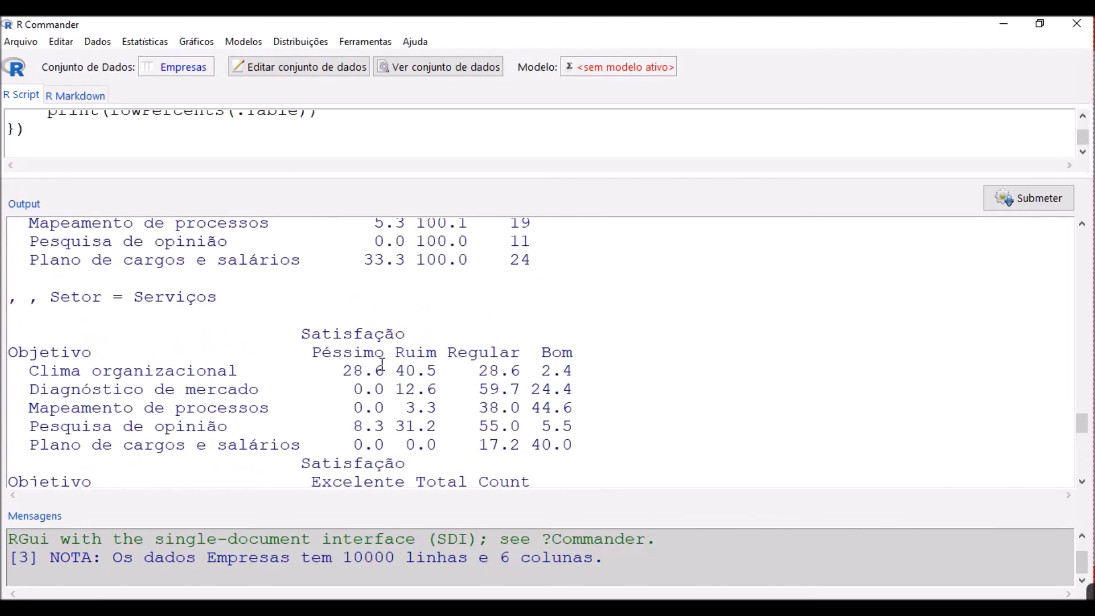
{"action": "scroll", "coordinate": [383, 364], "scroll_direction": "up", "scroll_amount": 3}
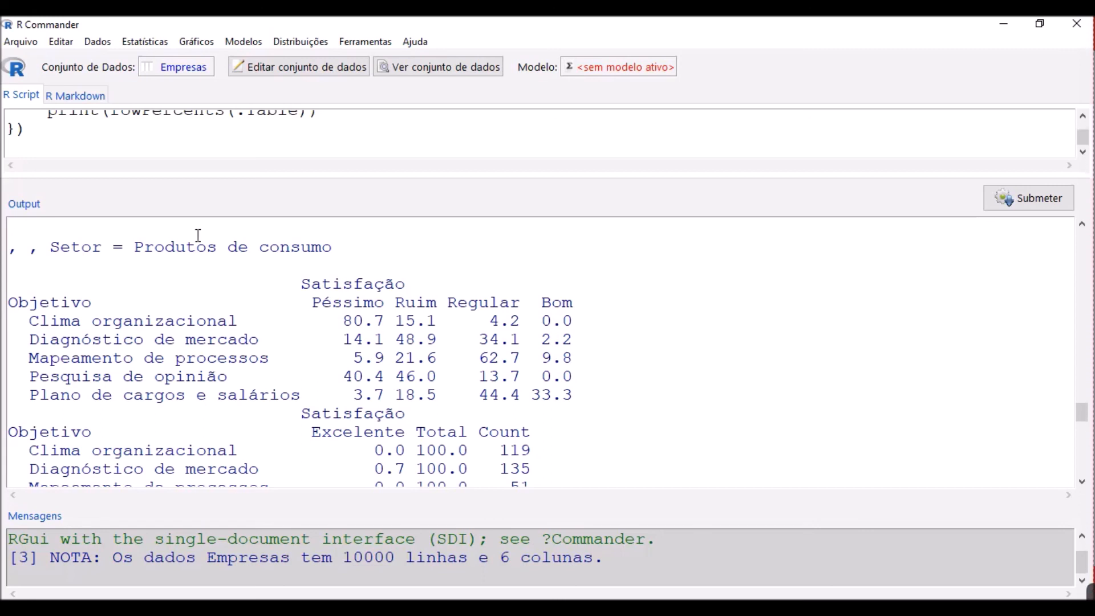
{"action": "double_click", "coordinate": [59, 250]}
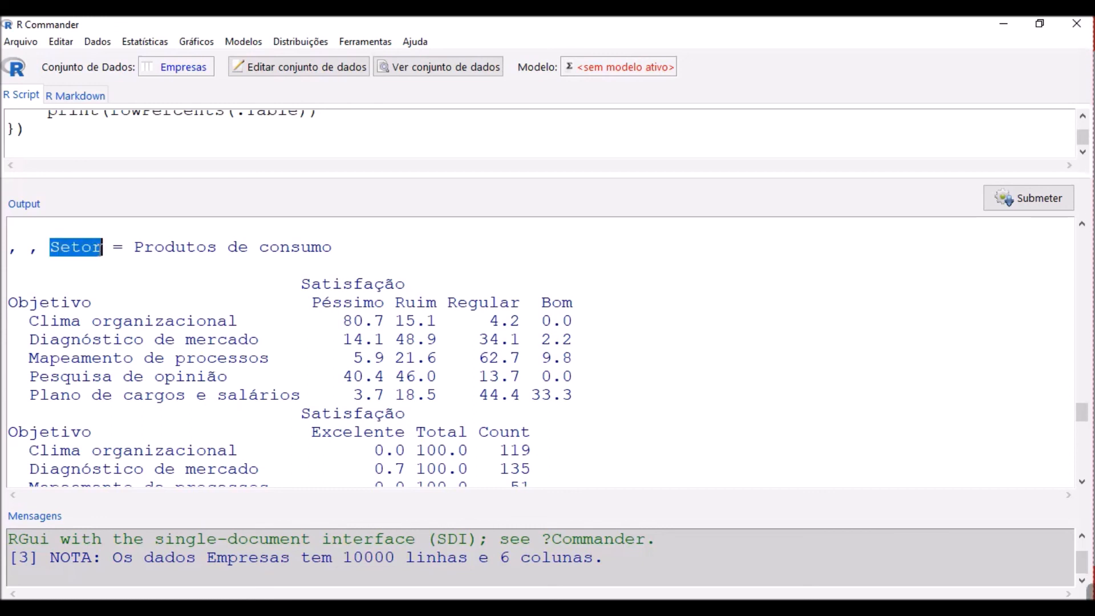
{"action": "left_click", "coordinate": [194, 303]}
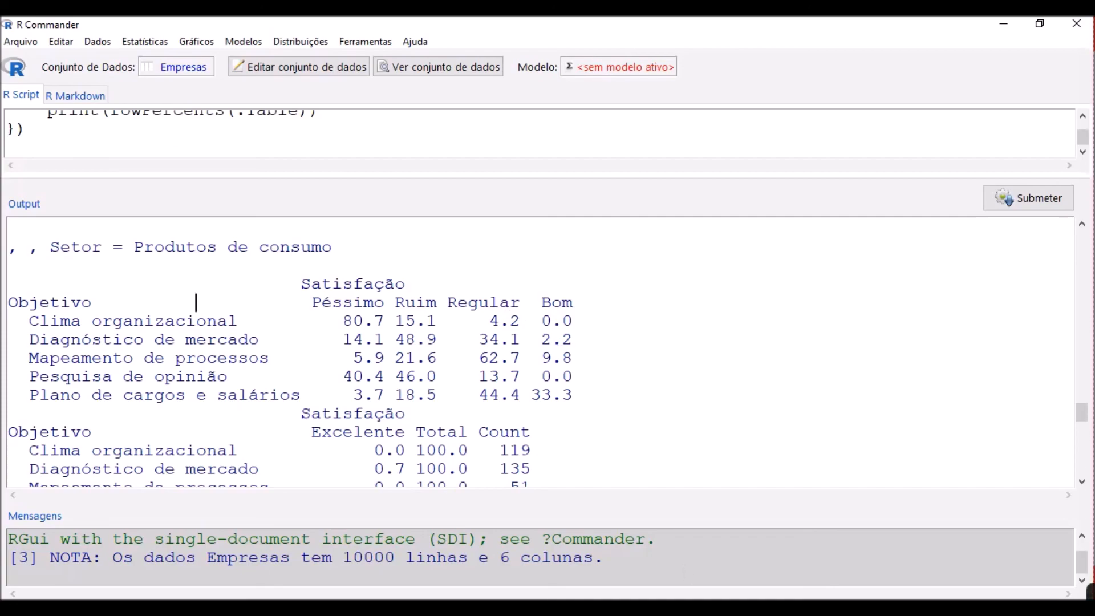
- Switch to the browser and highlight the web address of the "Arquivos para os vídeos no YouTube" page
{"action": "left_click", "coordinate": [651, 536]}
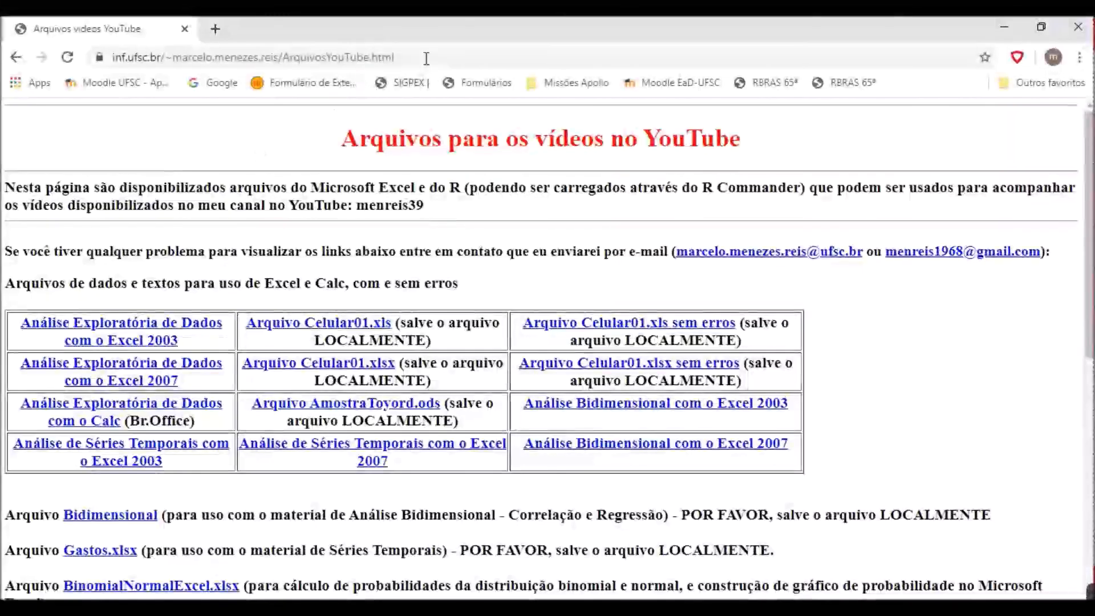
{"action": "left_click", "coordinate": [426, 53]}
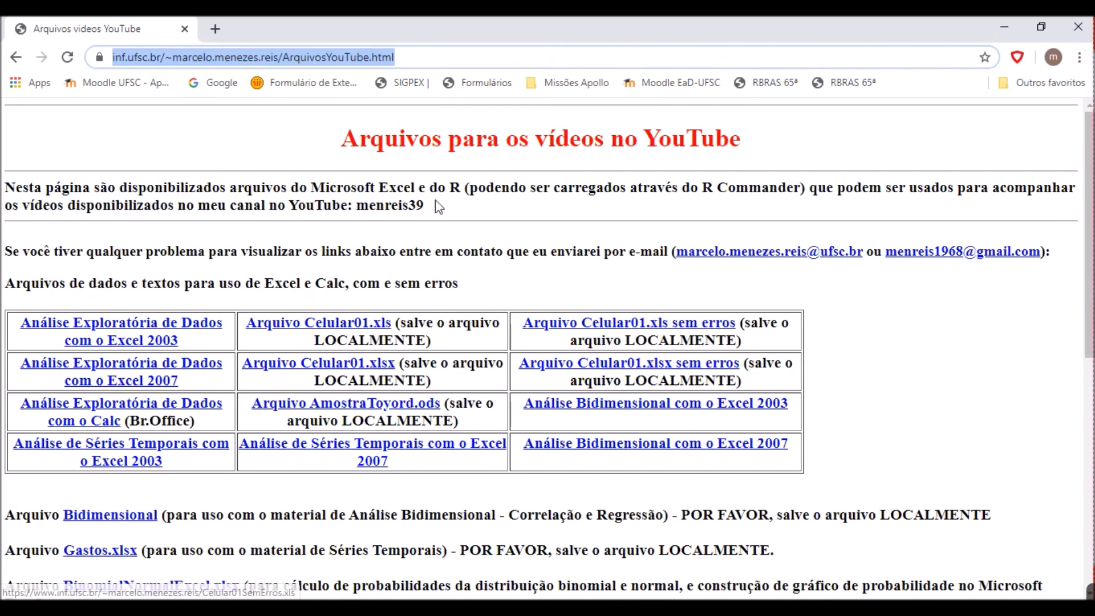
{"action": "left_click", "coordinate": [460, 279]}
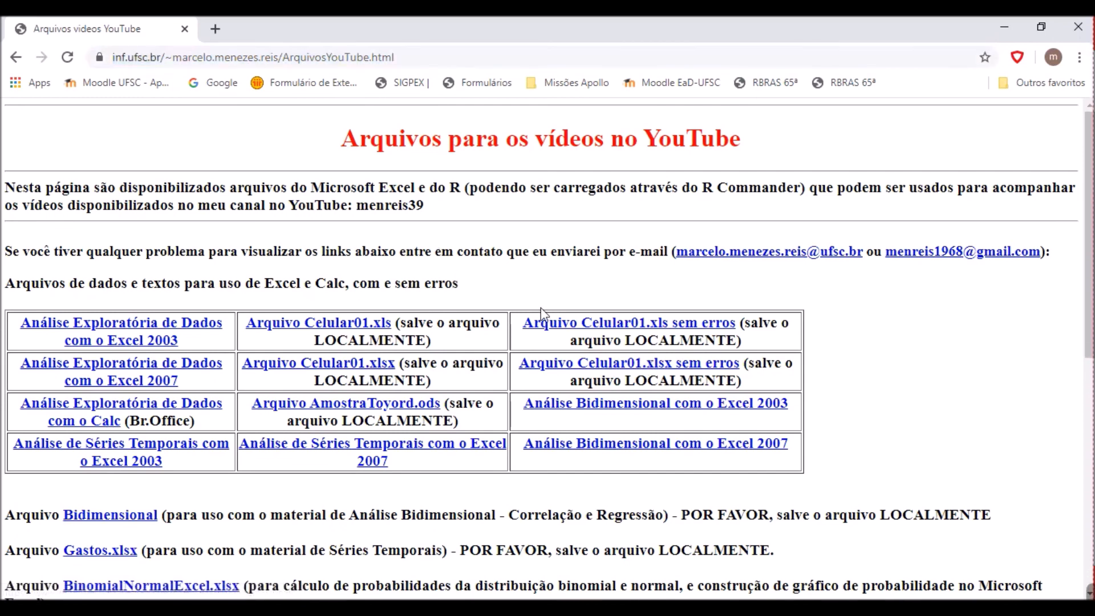
- Return to R Commander and look up the script line that loads the Empresas data file
{"action": "mouse_move", "coordinate": [696, 586]}
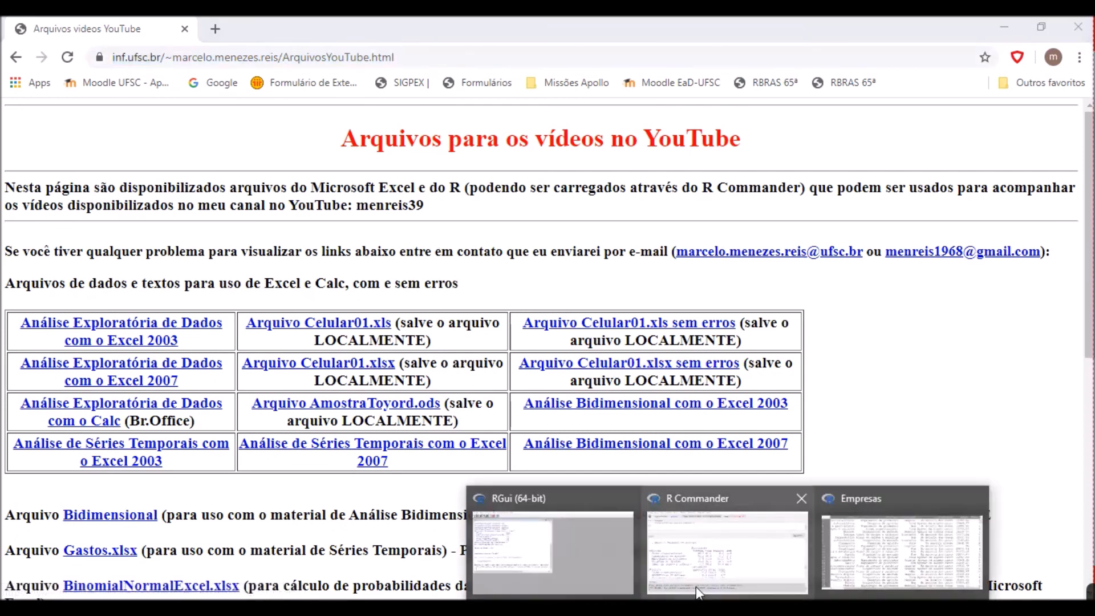
{"action": "left_click", "coordinate": [736, 585]}
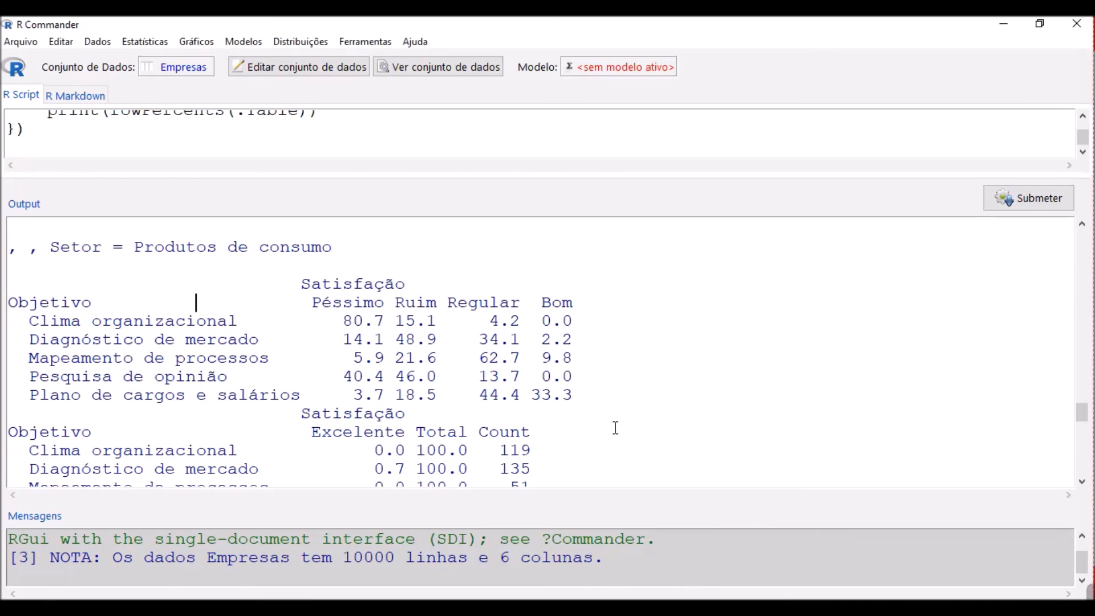
{"action": "scroll", "coordinate": [341, 146], "scroll_direction": "up", "scroll_amount": 2}
{"action": "scroll", "coordinate": [341, 148], "scroll_direction": "down", "scroll_amount": 1}
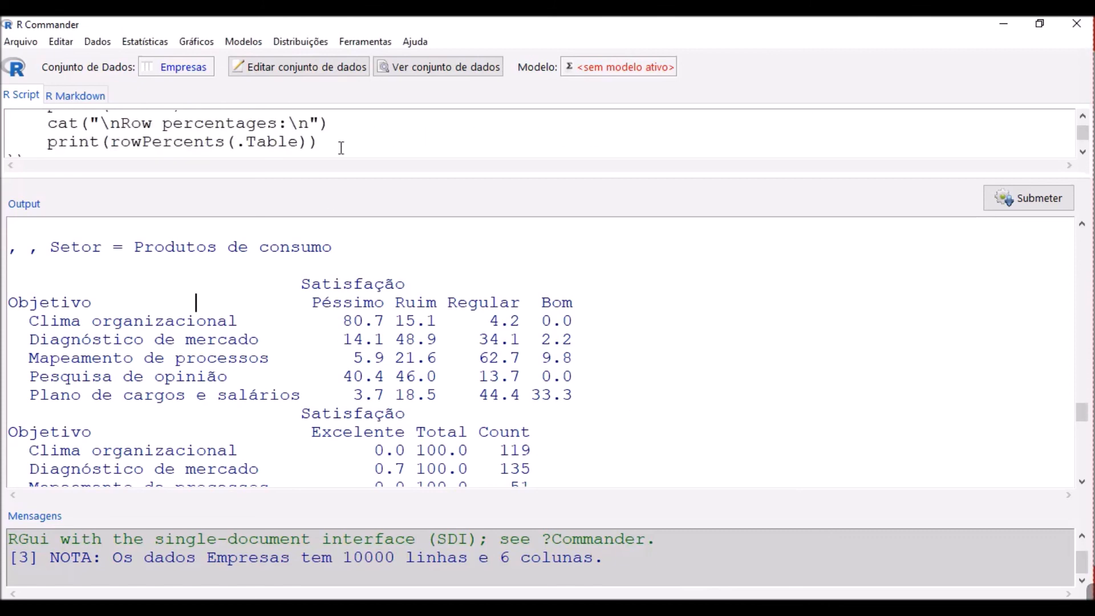
{"action": "scroll", "coordinate": [341, 148], "scroll_direction": "up", "scroll_amount": 5}
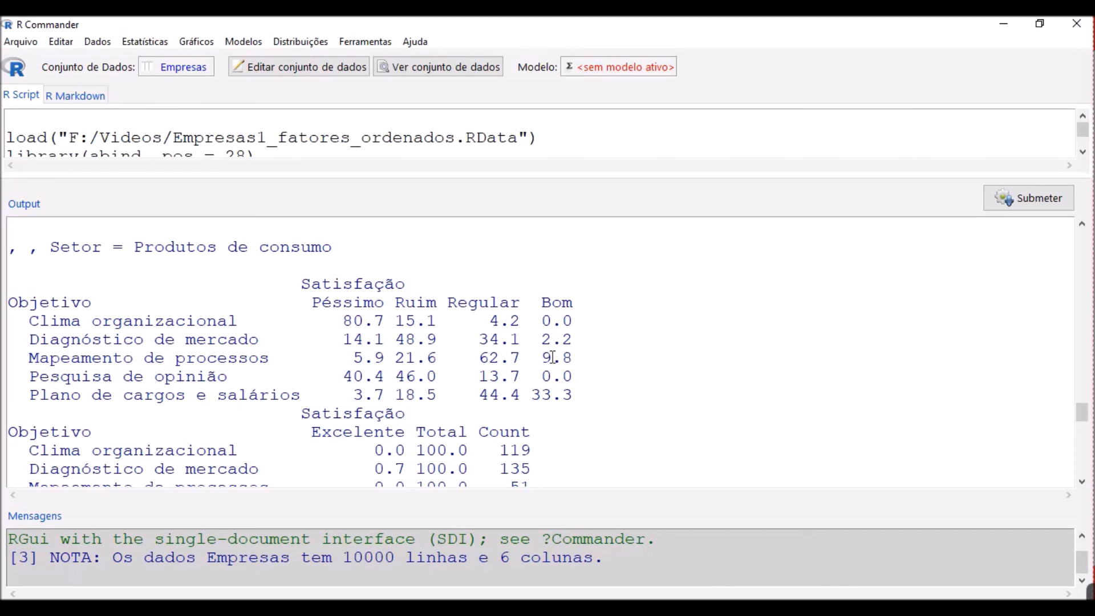
{"action": "mouse_move", "coordinate": [1091, 593]}
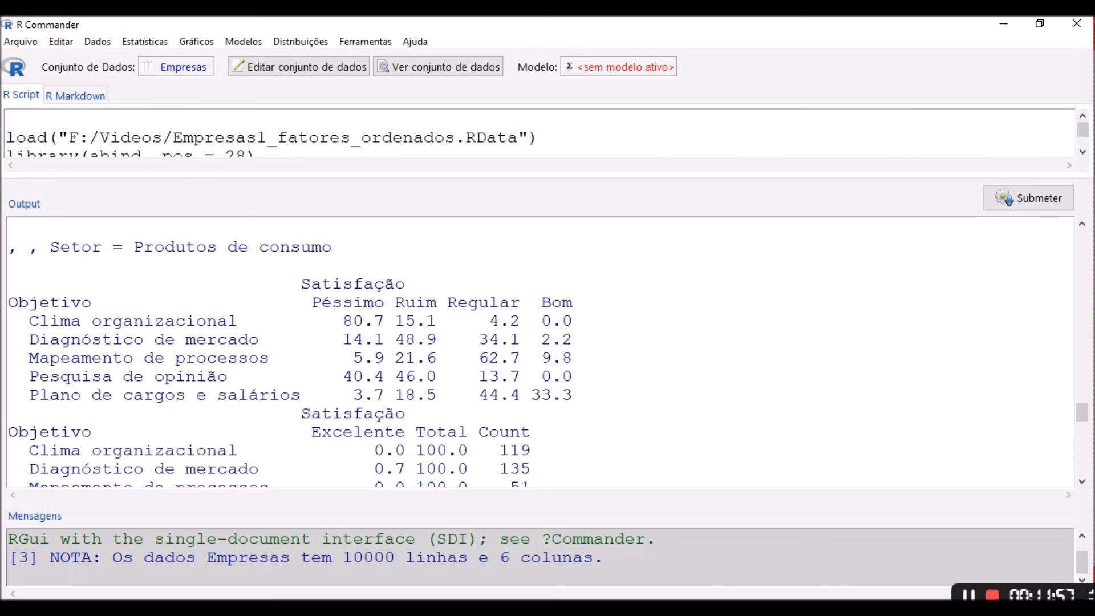
{"action": "left_click", "coordinate": [900, 596]}
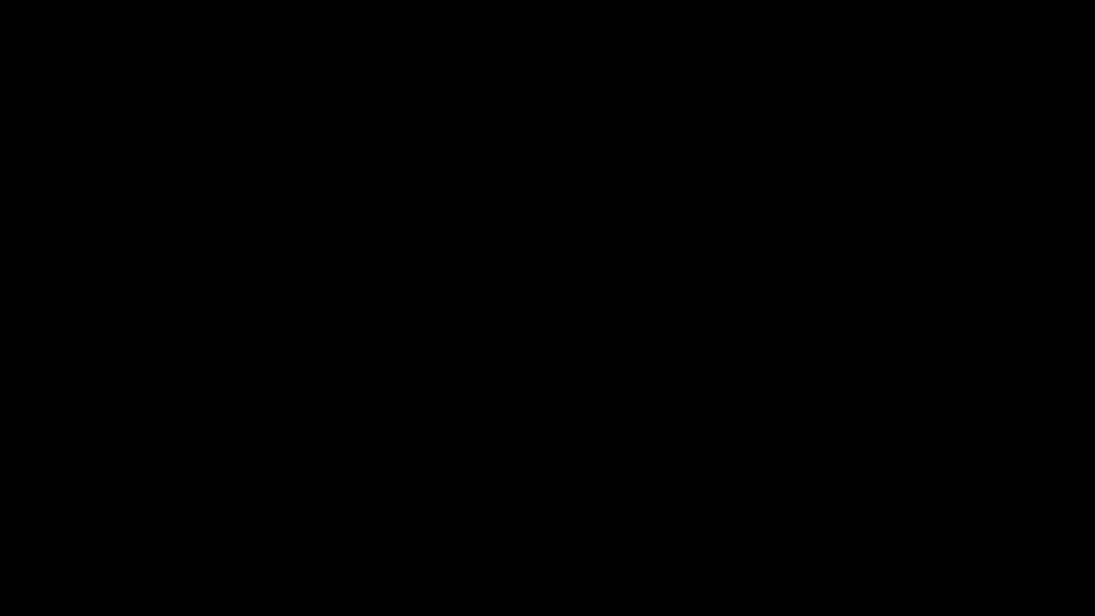